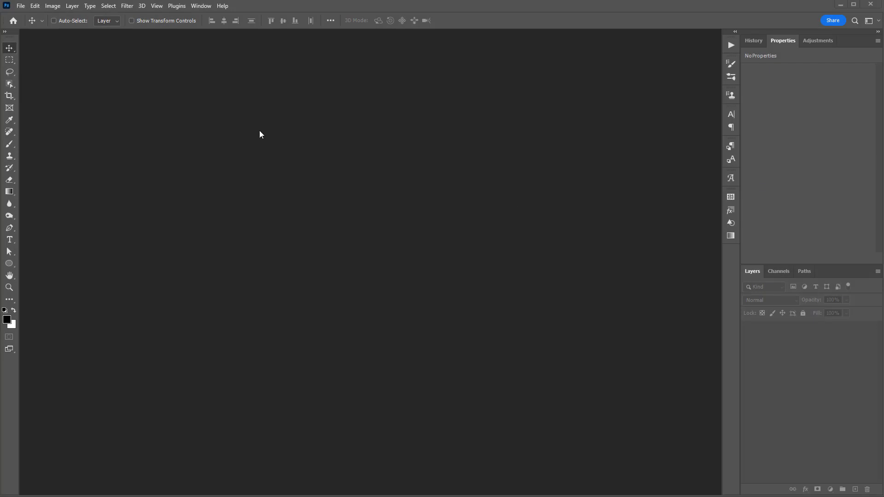
Step: Load the 'ENGRAVING by PanosFX.atn' action set into the Actions panel
click(201, 6)
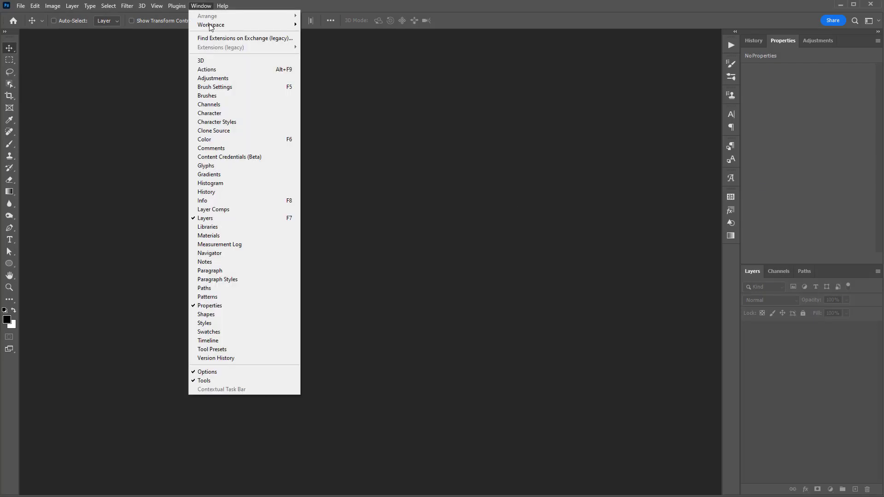
click(206, 69)
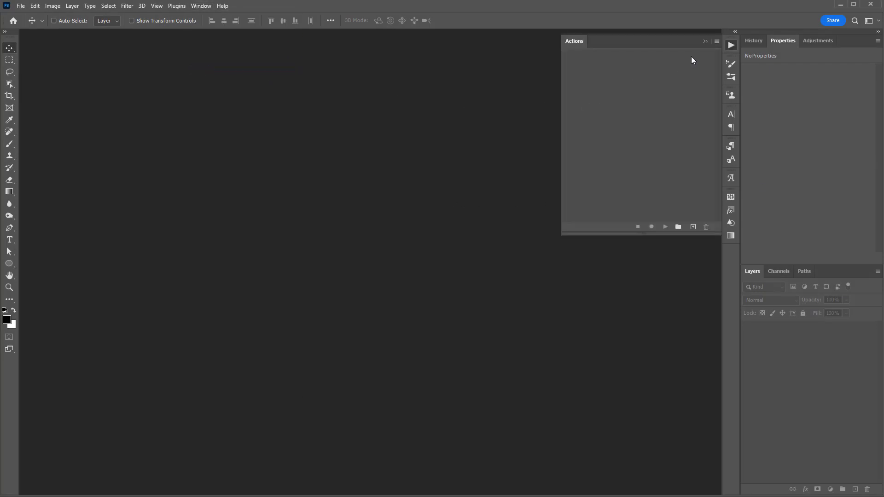
click(716, 41)
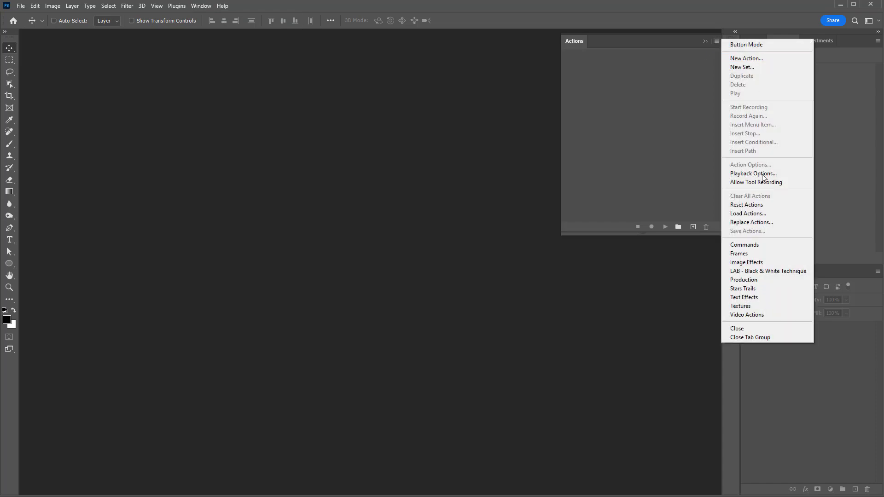
click(755, 213)
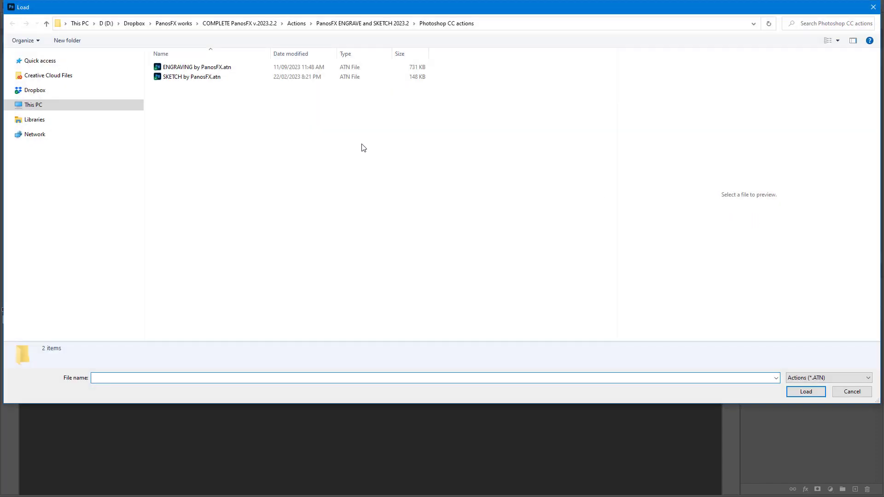
double_click(195, 66)
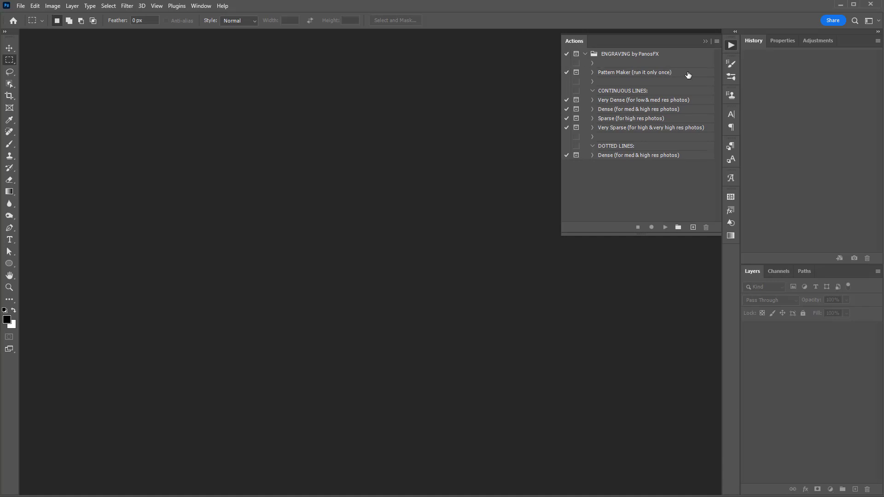
Step: Select Pattern Maker, then the CONTINUOUS LINES actions from Very Dense through Very Sparse
click(688, 74)
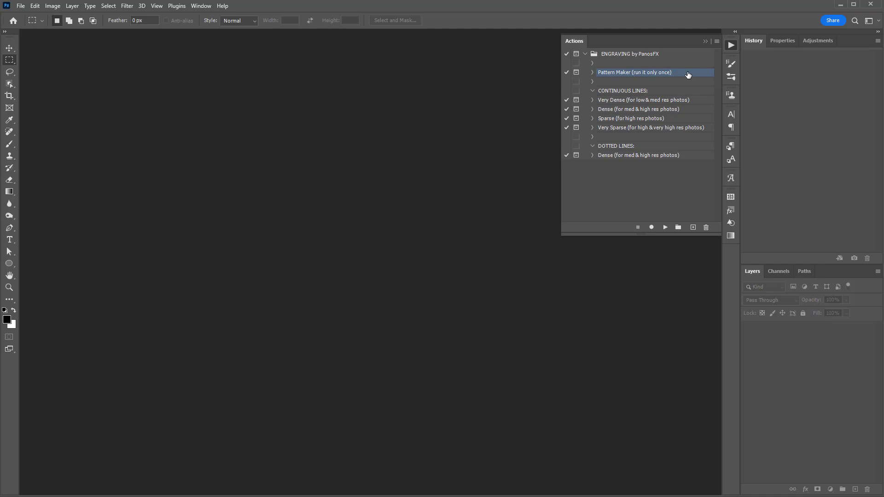
click(672, 91)
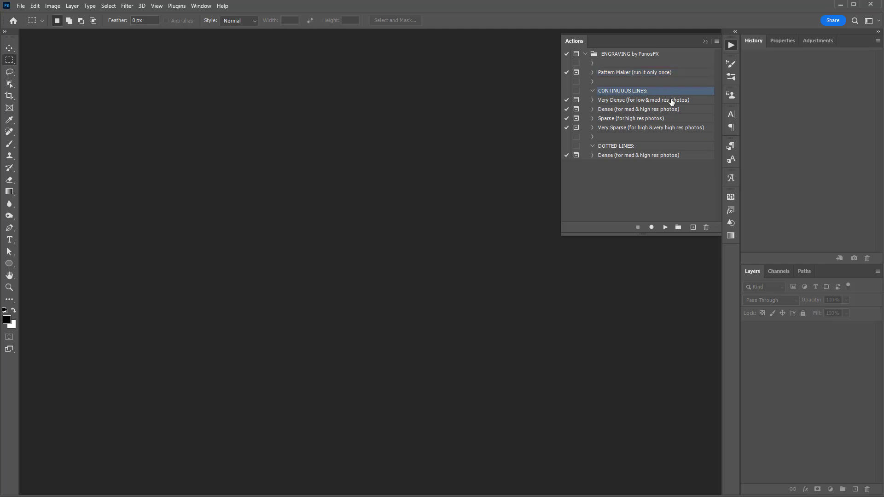
click(671, 100)
shift+click(665, 127)
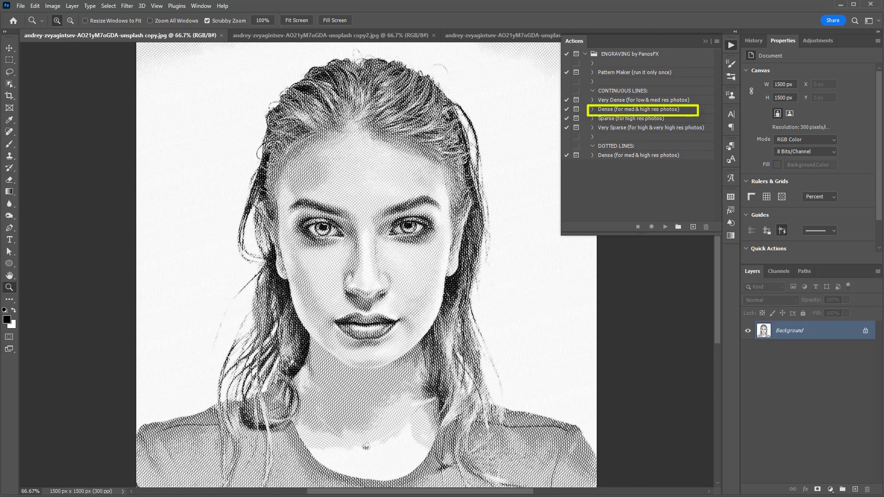
Step: Compare the engraved versions and the DOTTED LINES Dense action, returning to copy2.jpg
key(ctrl+Tab)
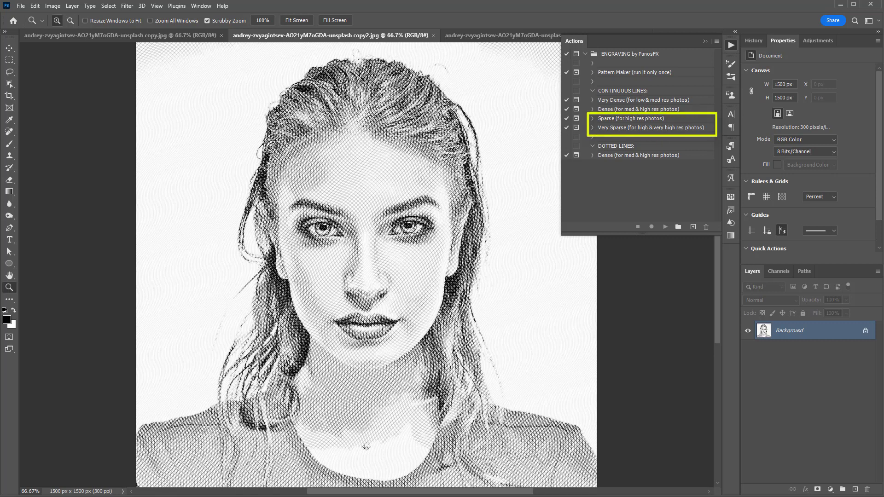
key(ctrl+Tab)
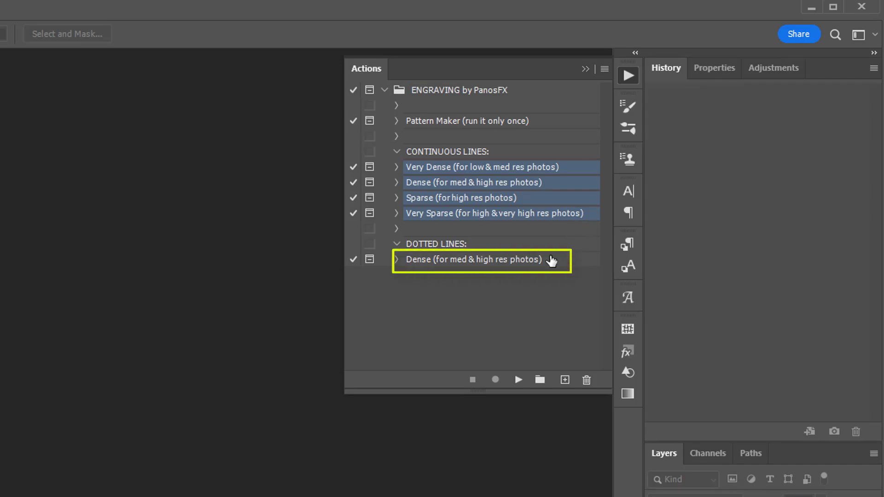
click(547, 255)
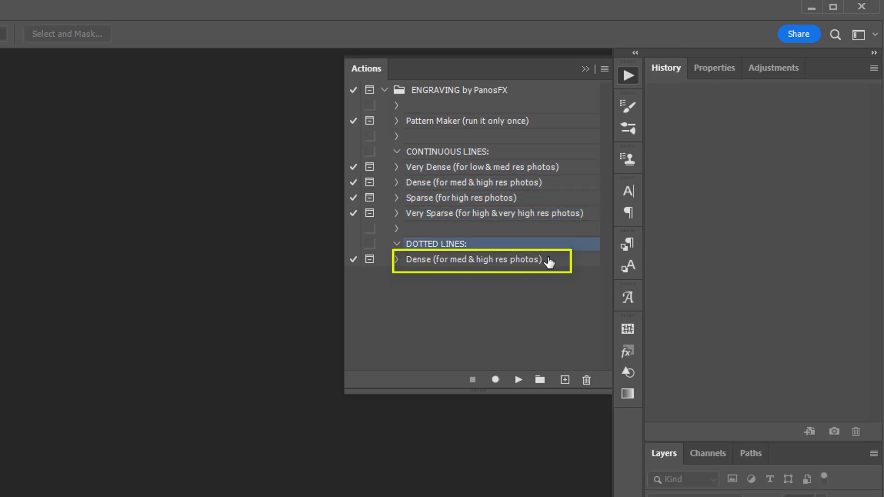
click(549, 262)
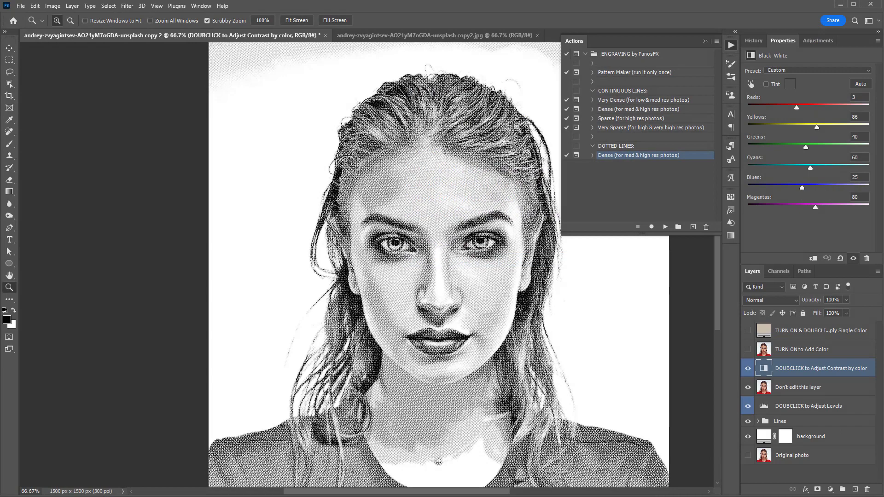
key(ctrl+Tab)
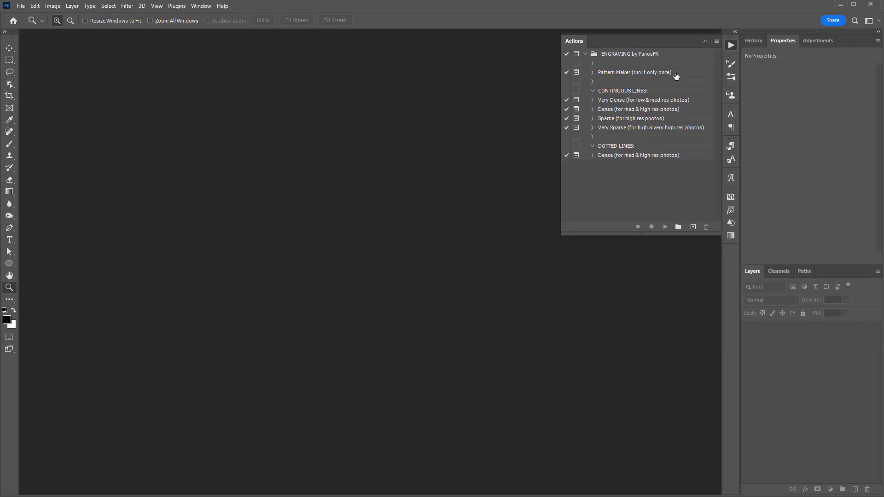
Step: Play the Pattern Maker action once, continuing past its prompt and stopping at the final message
click(684, 73)
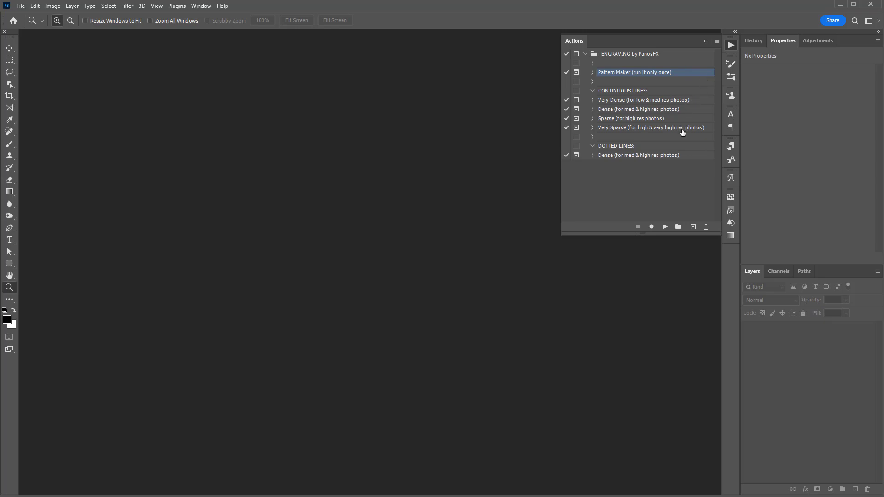
click(664, 227)
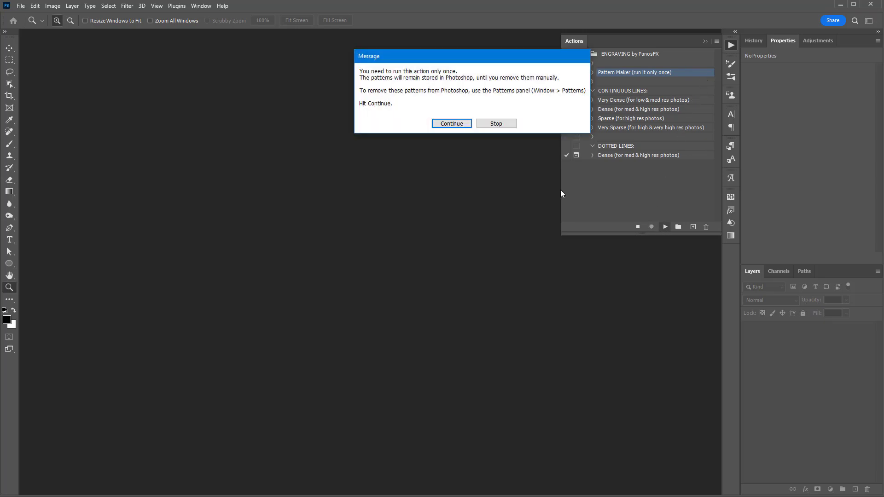
click(460, 125)
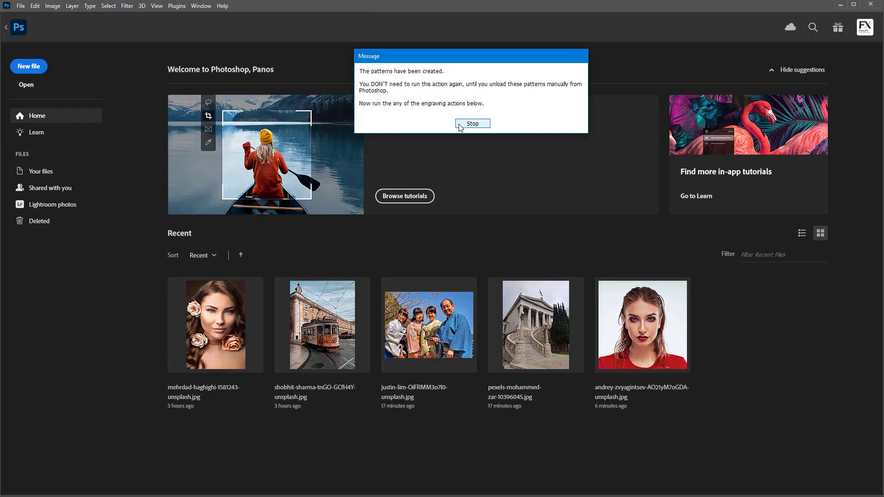
click(461, 124)
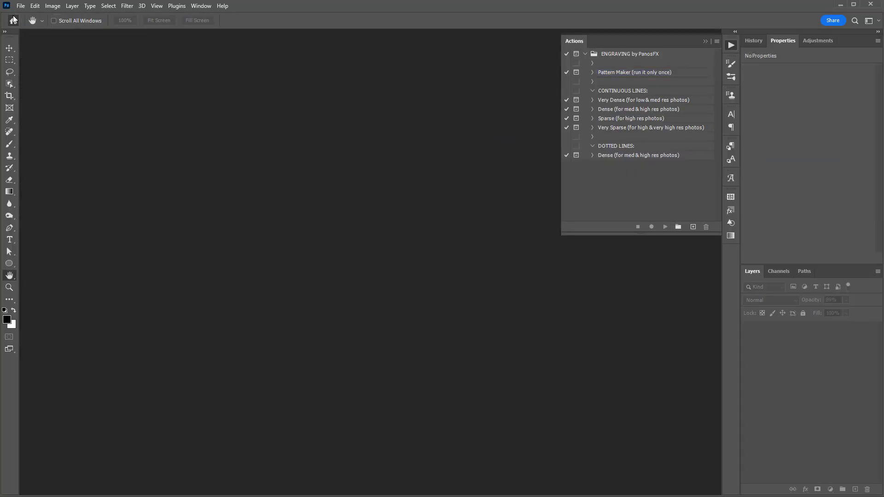
Step: Open the red-top portrait from Home and give Layer 0 a Select Subject layer mask
click(13, 20)
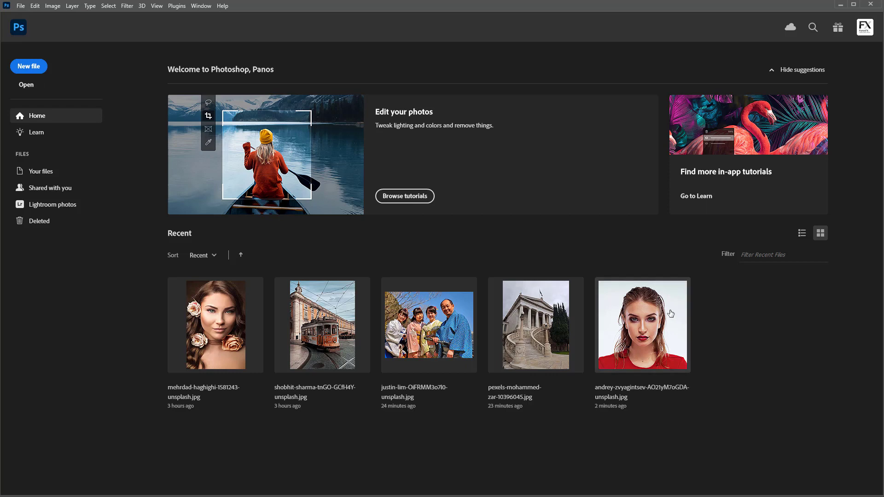
click(670, 313)
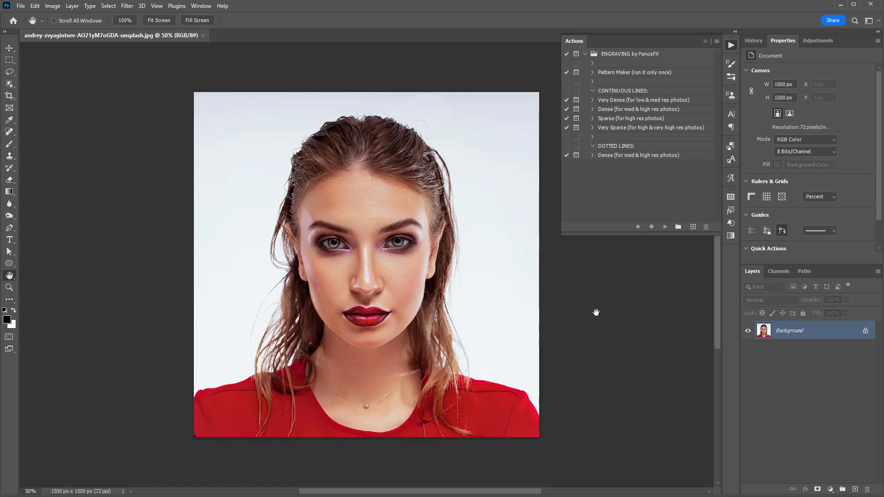
click(108, 6)
click(120, 112)
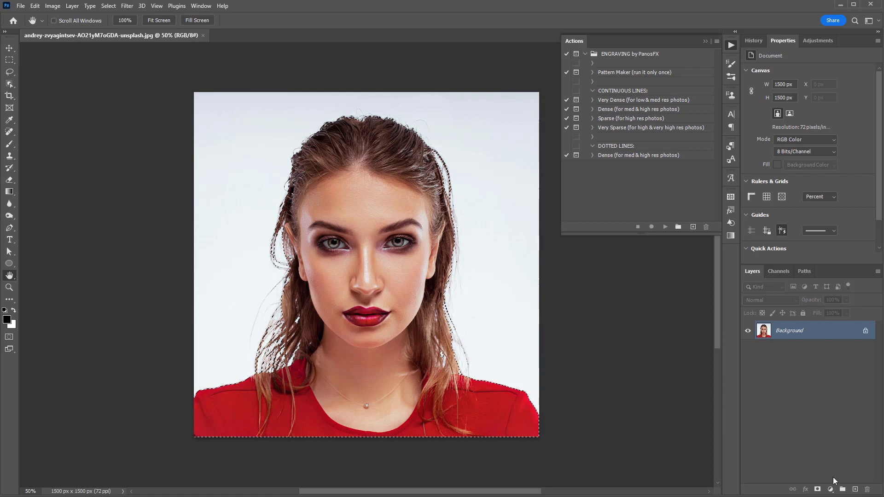
click(817, 489)
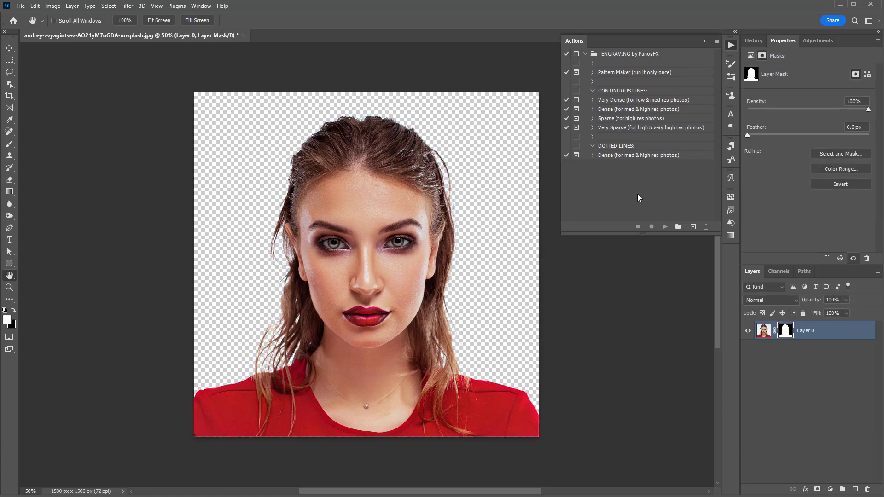
Step: Run the Very Dense engraving action on the masked portrait with a 1400 px image width
click(624, 102)
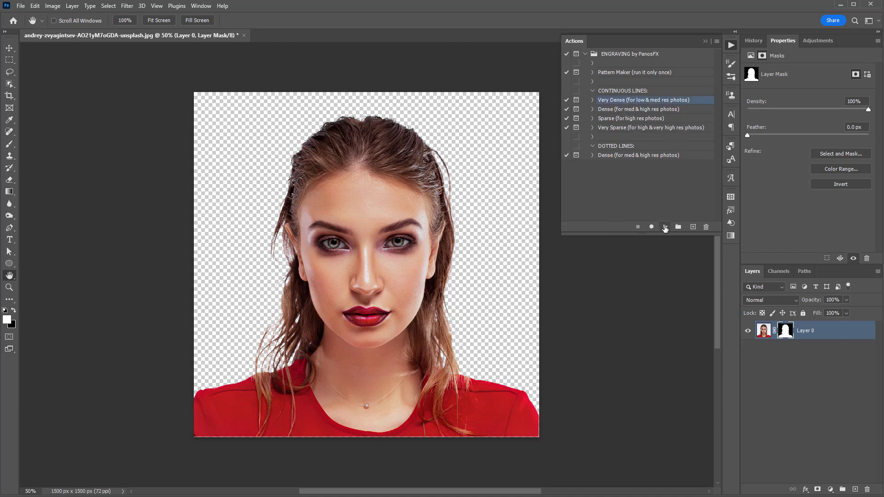
click(664, 227)
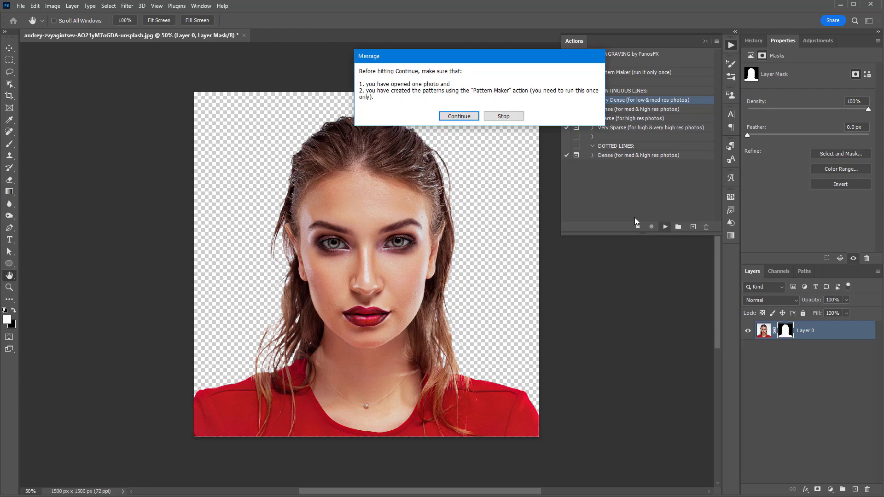
click(458, 116)
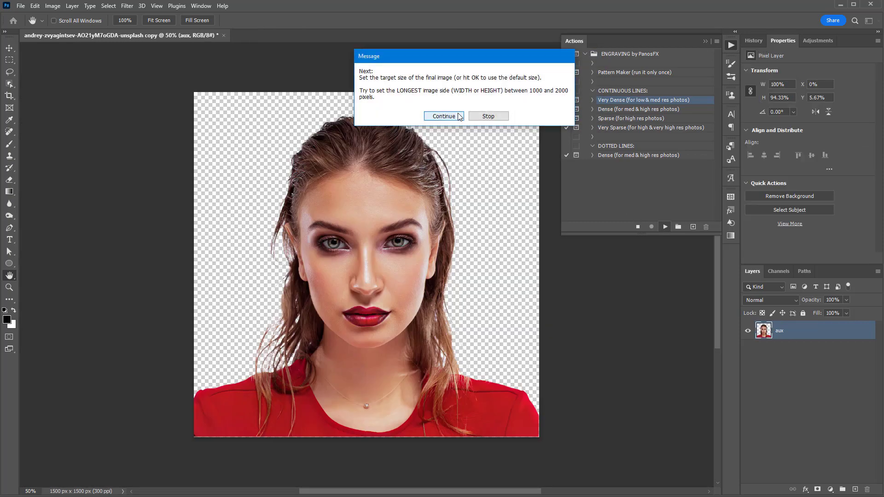
drag(470, 55, 623, 261)
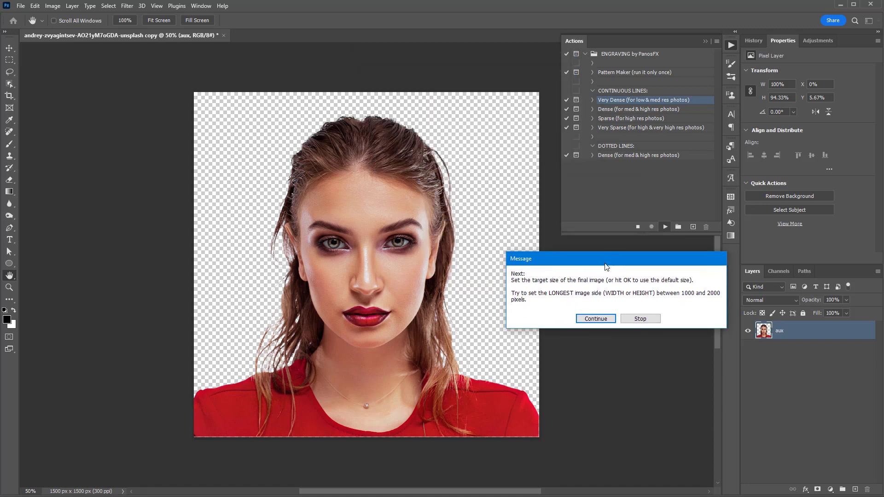
click(603, 319)
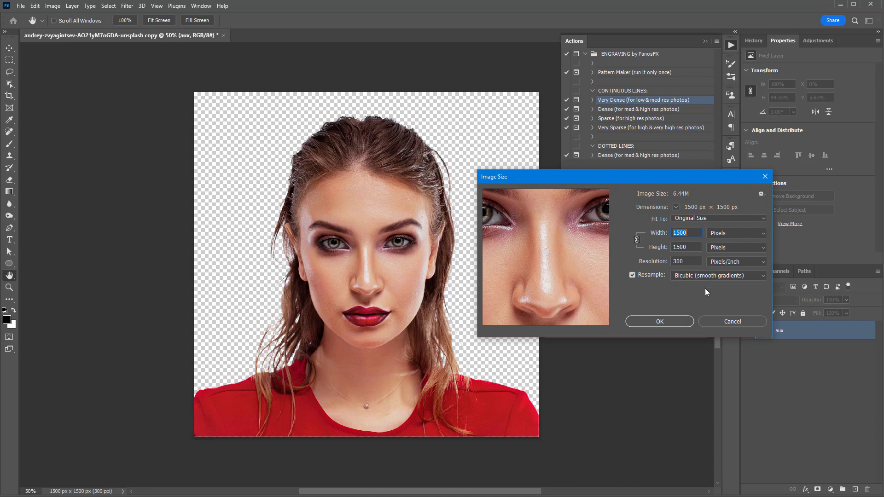
text(1400)
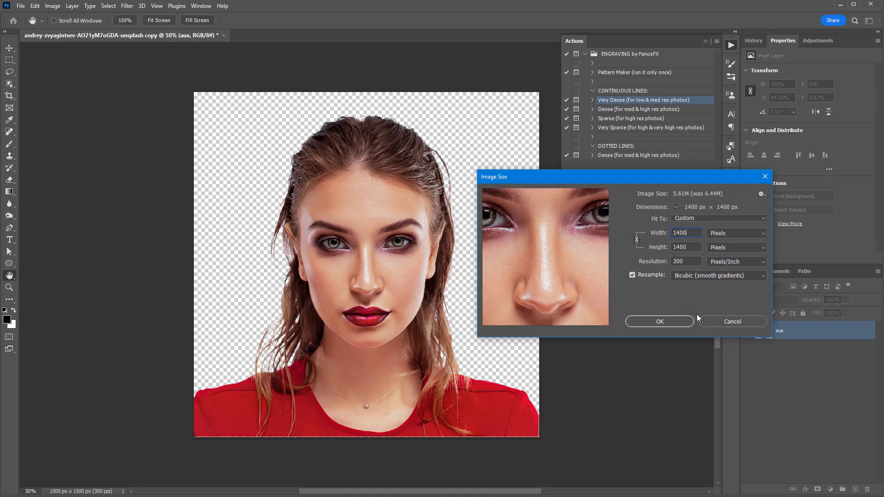
click(683, 317)
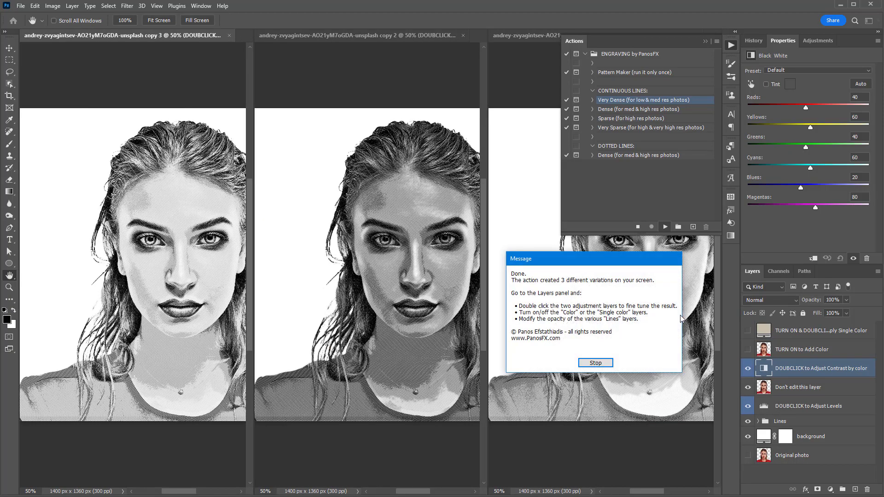
Step: Dismiss the completion message and zoom in on the faces to compare the three variations
click(603, 363)
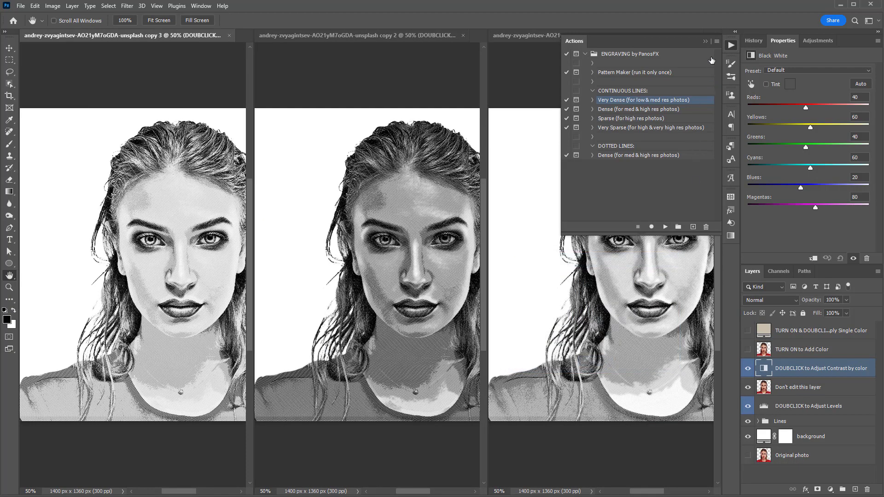
click(705, 41)
key(z)
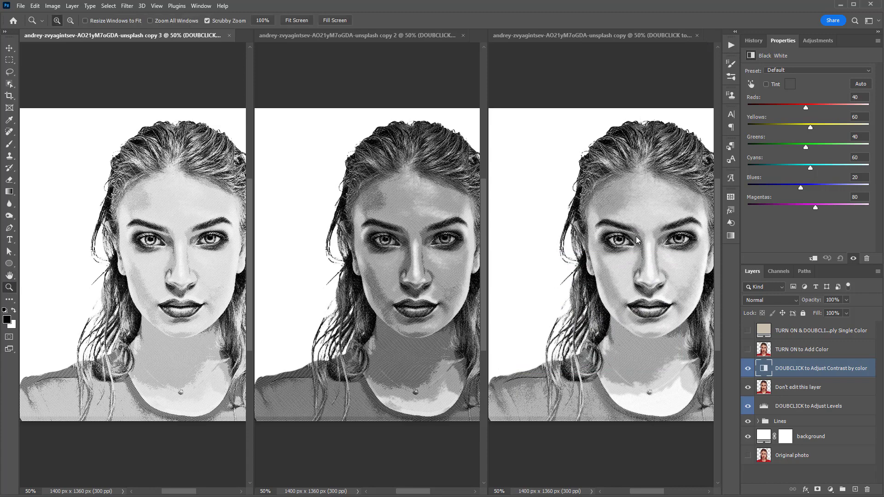
click(635, 236)
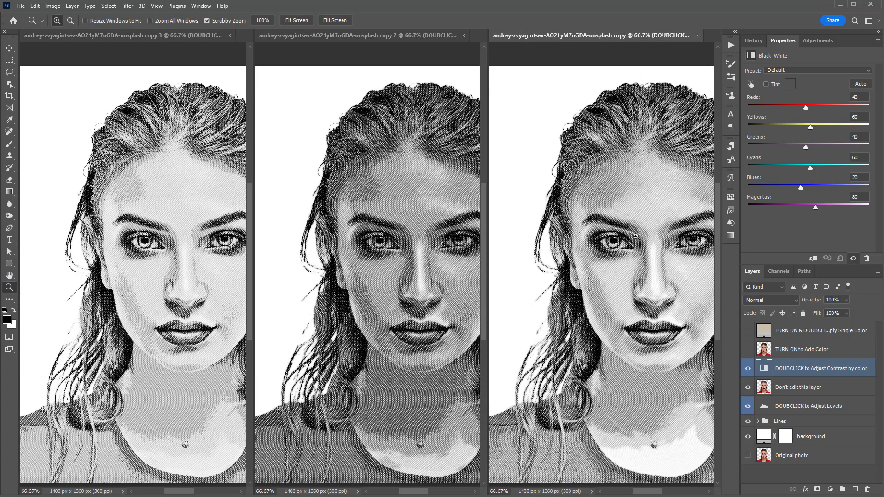
key(h)
drag(635, 236, 597, 235)
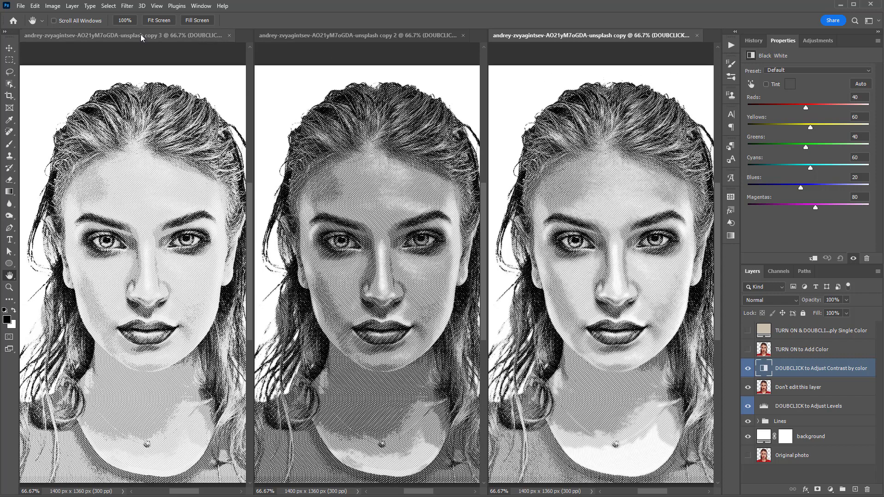
Step: Close all other documents without saving, keeping only the third variation
click(18, 6)
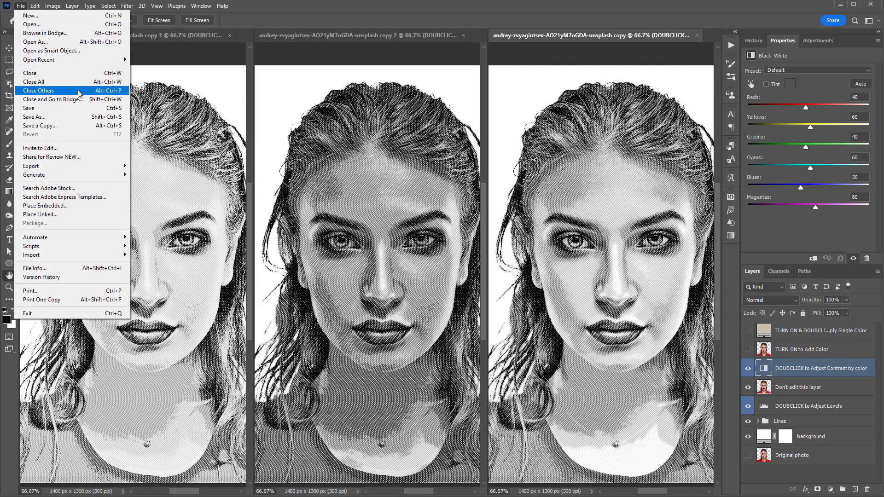
click(39, 90)
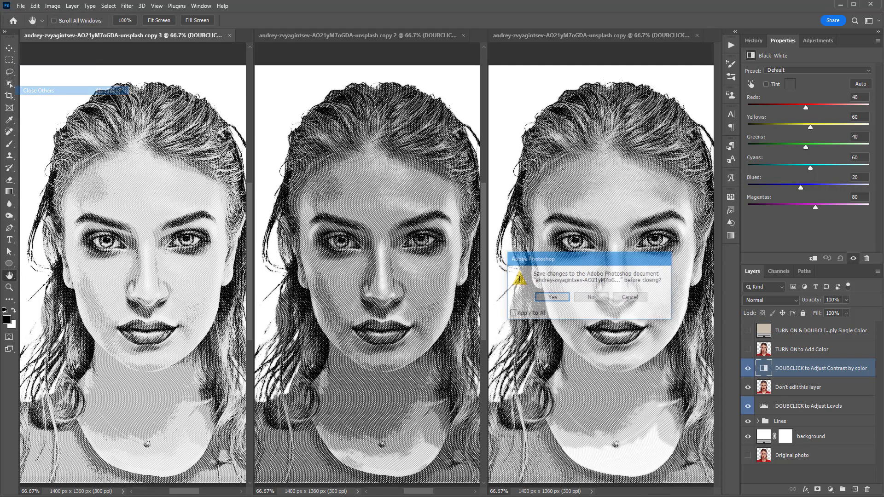
click(590, 298)
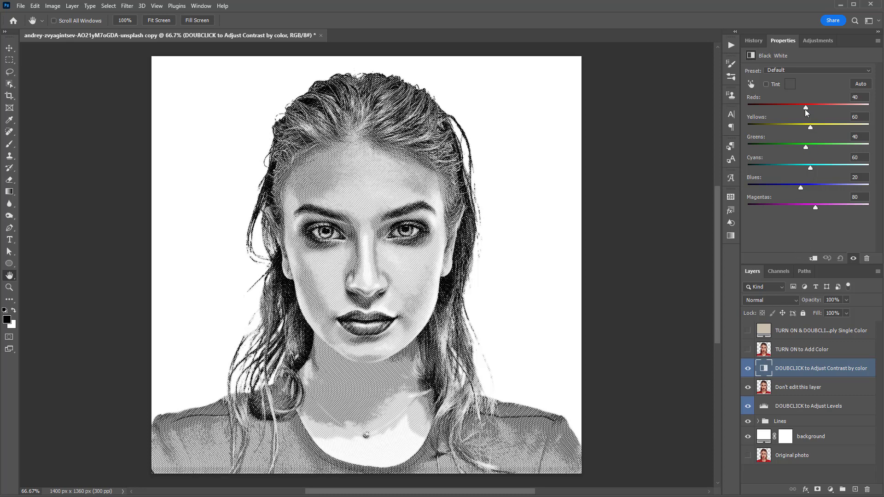
Step: Set the Black & White Reds slider to 37, viewing the portrait at 100%
mouse_move(807, 104)
mouse_down()
mouse_move(793, 105)
mouse_move(822, 103)
mouse_move(809, 103)
mouse_up()
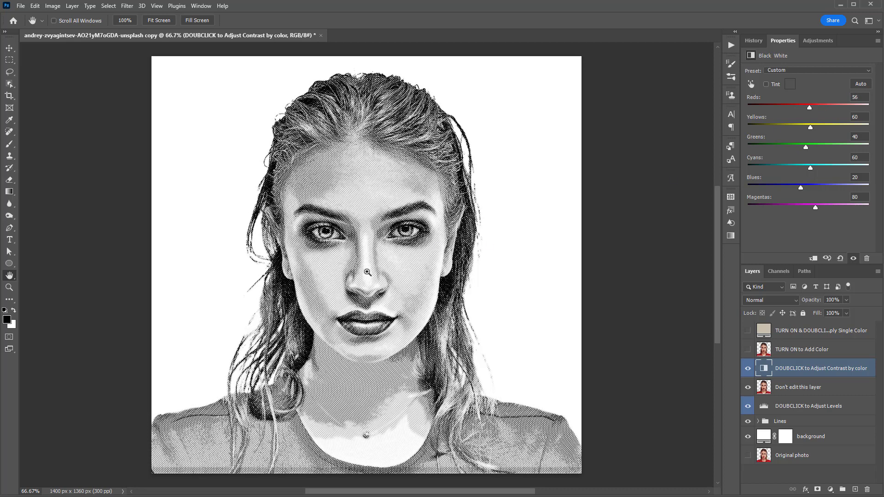
key(ctrl+1)
mouse_move(597, 192)
mouse_down()
mouse_move(588, 197)
mouse_move(593, 206)
mouse_up()
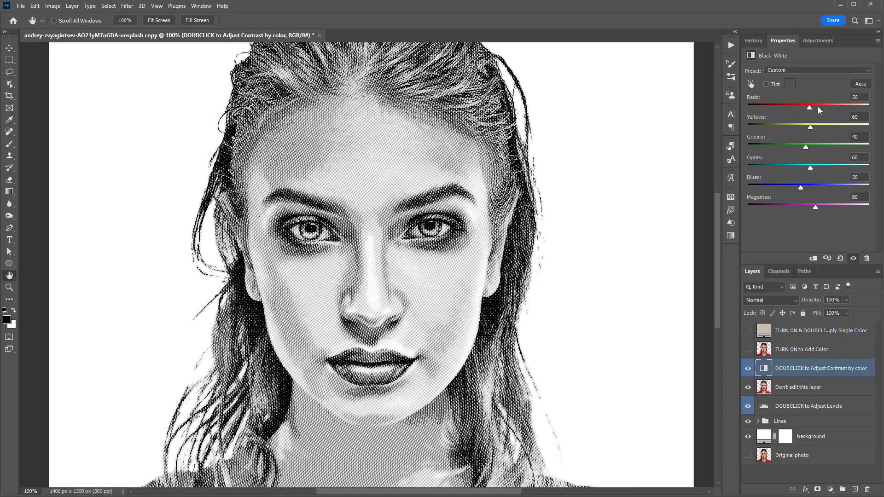
drag(815, 106, 805, 127)
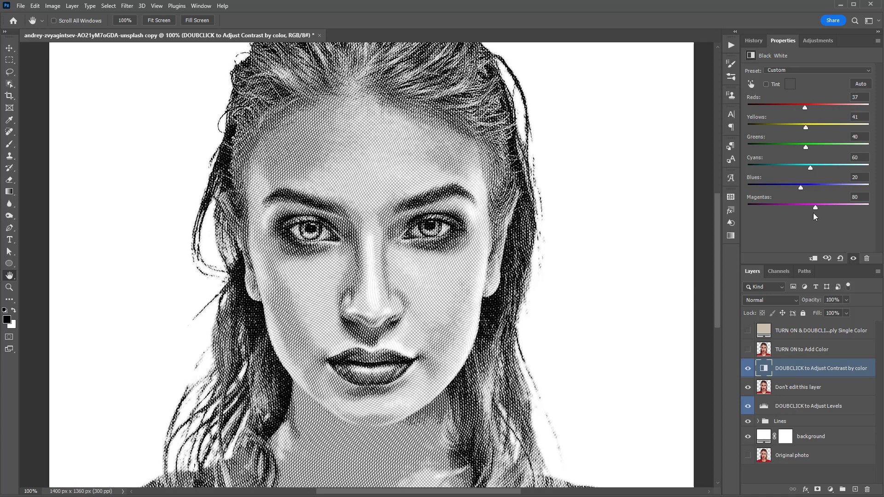
Step: Raise the Levels midtone from 0.95 to 1.43, then zoom out to the whole portrait
click(763, 406)
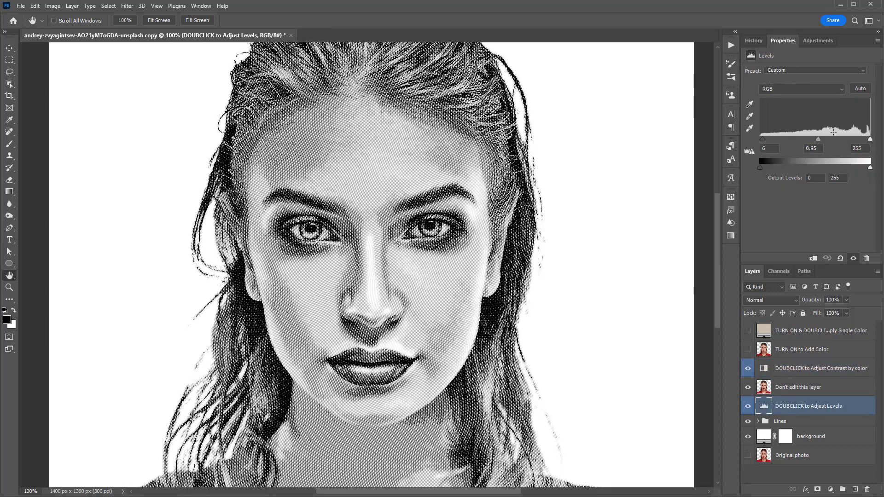
drag(821, 138, 802, 138)
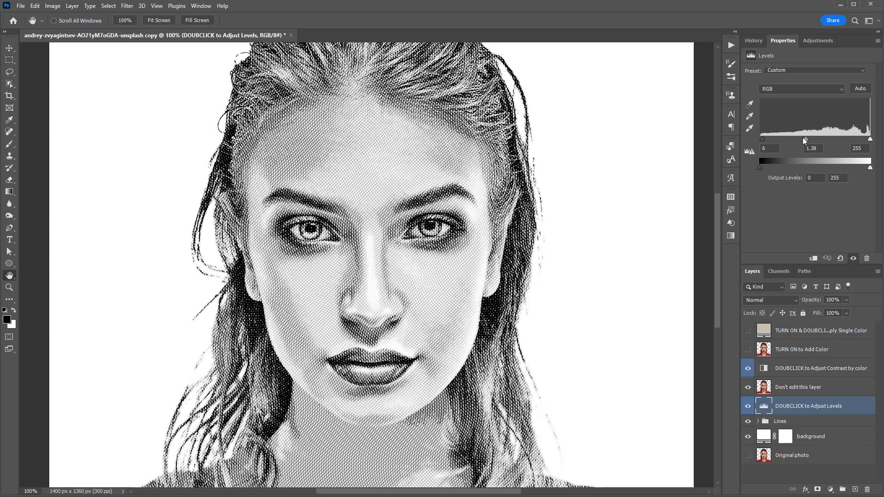
alt+click(636, 253)
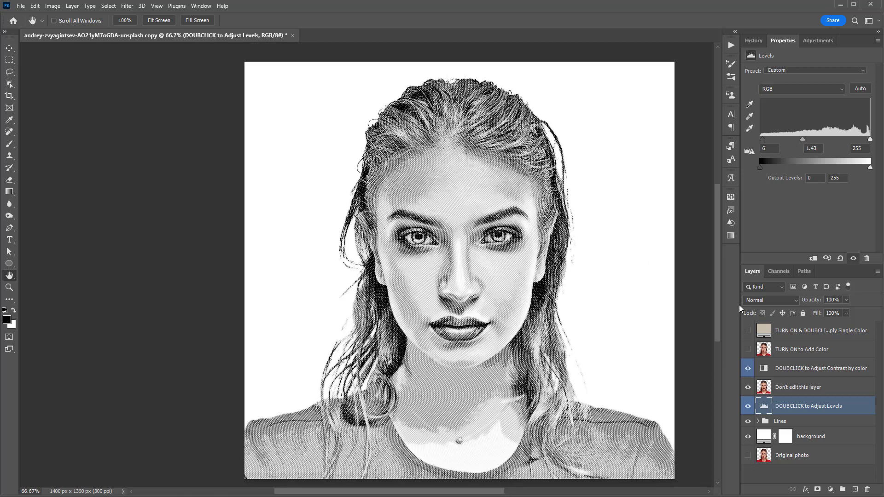
click(811, 348)
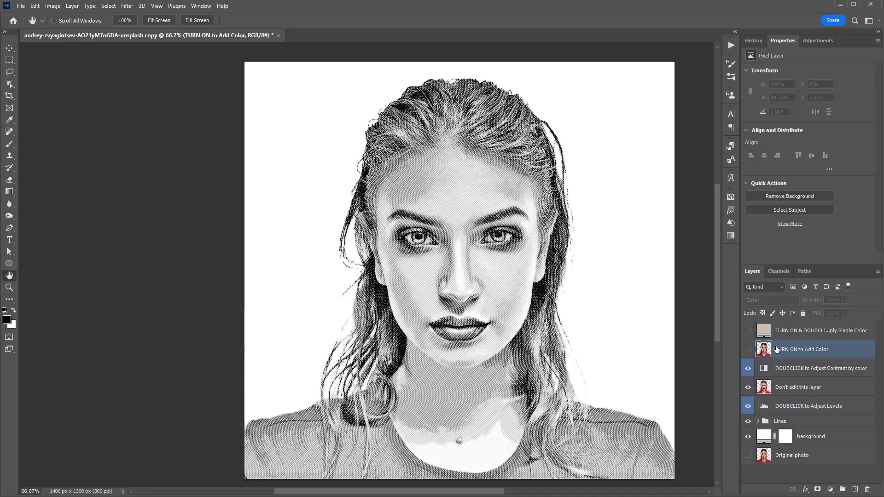
click(747, 350)
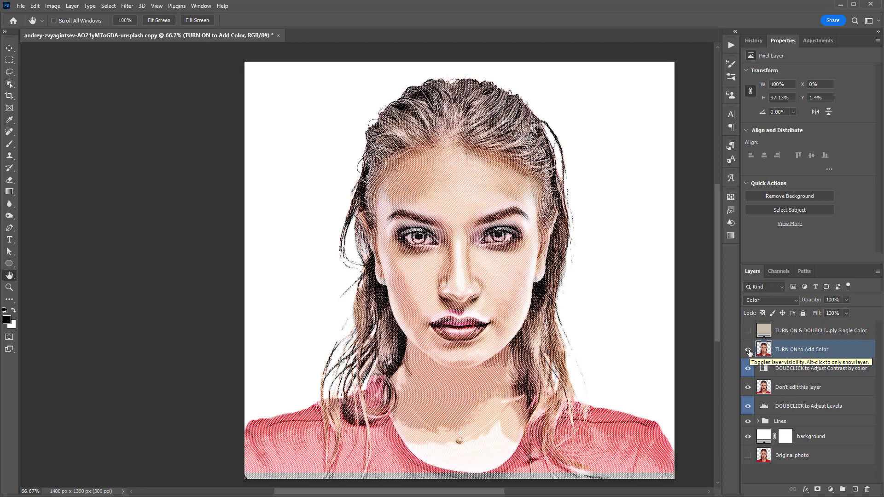
scroll(469, 338, up, 1)
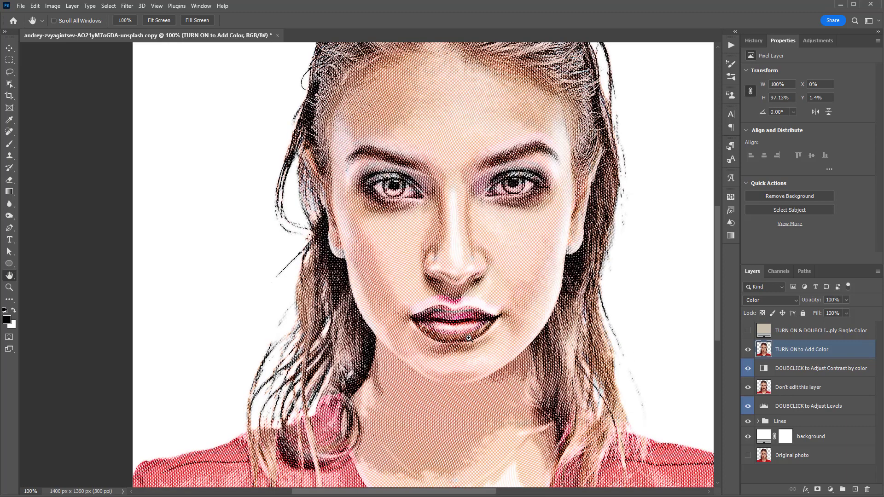
click(747, 350)
click(748, 350)
click(844, 300)
click(748, 351)
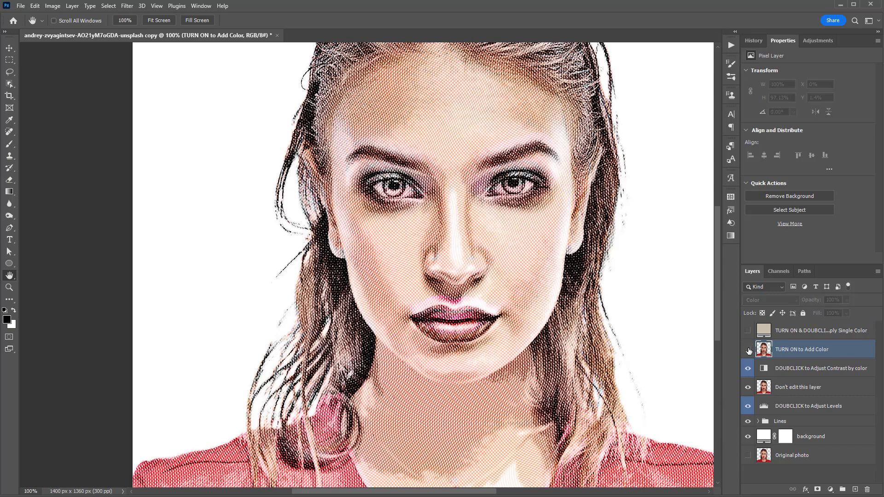
Step: Turn on the Single Color tint layer and open its colour settings
click(785, 331)
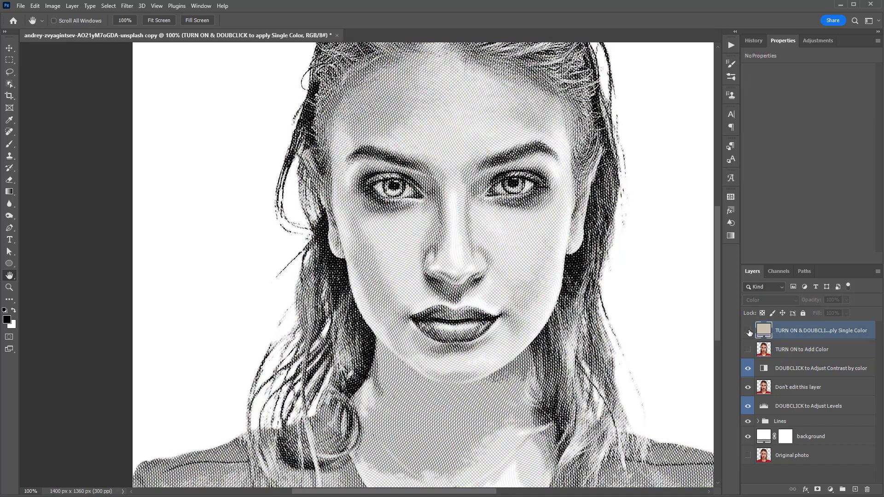
click(748, 331)
double_click(762, 330)
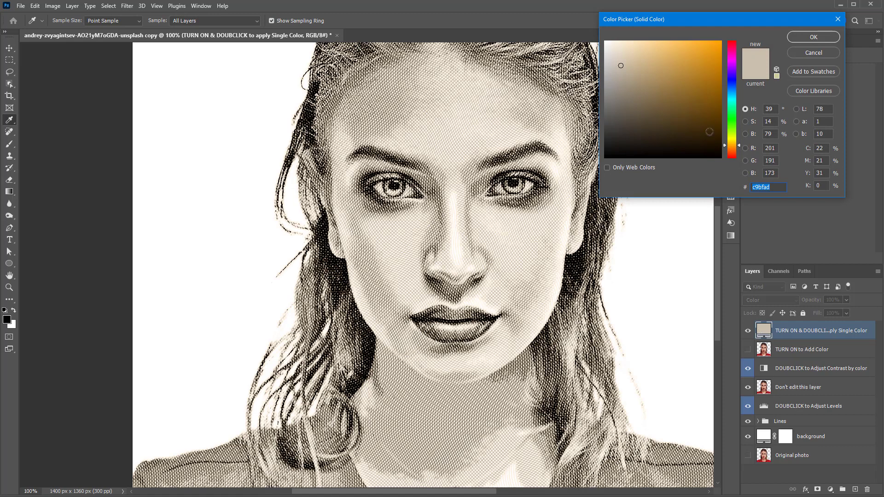
Step: Change the tint to light beige e9d7c9, apply it, then hide the tint layer
click(732, 92)
click(639, 95)
click(732, 117)
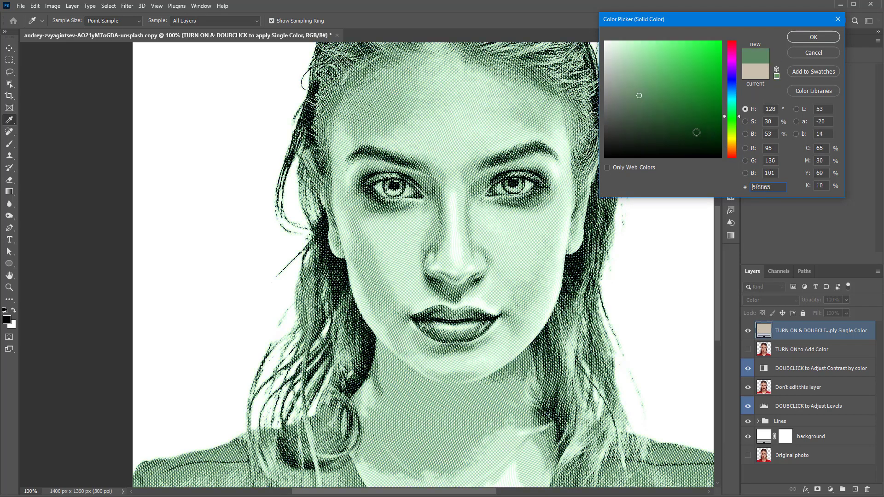
mouse_move(695, 132)
mouse_down()
mouse_move(703, 111)
mouse_move(684, 135)
mouse_up()
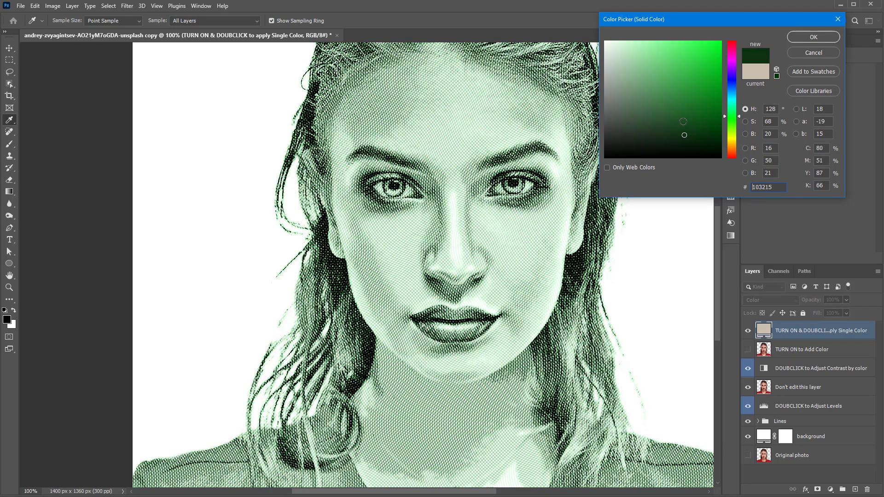
text(232323)
text(e9d7c9)
click(812, 37)
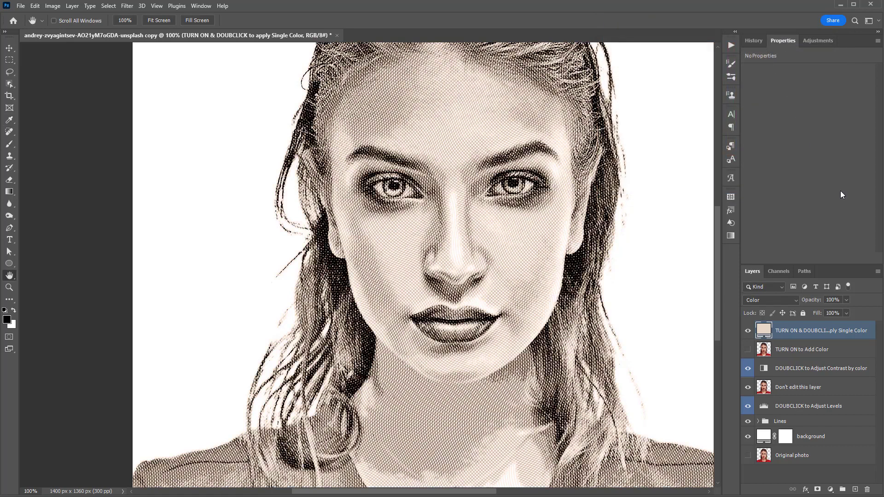
click(748, 331)
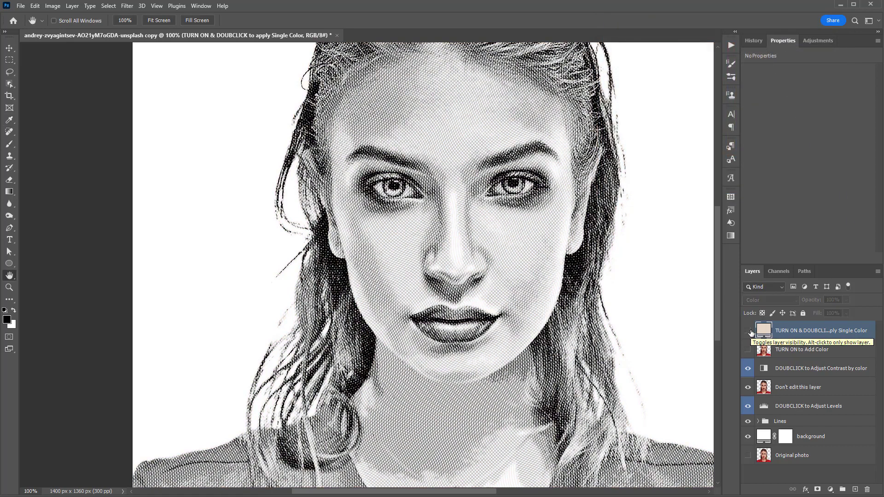
Step: Set the 'lighest tones pattern' layer in the Lines group to 40% opacity
click(759, 422)
scroll(821, 400, down, 2)
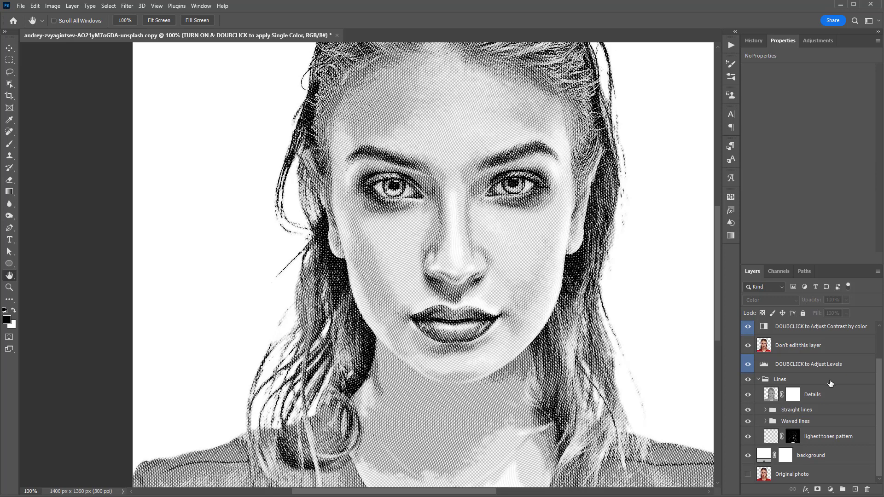
click(832, 440)
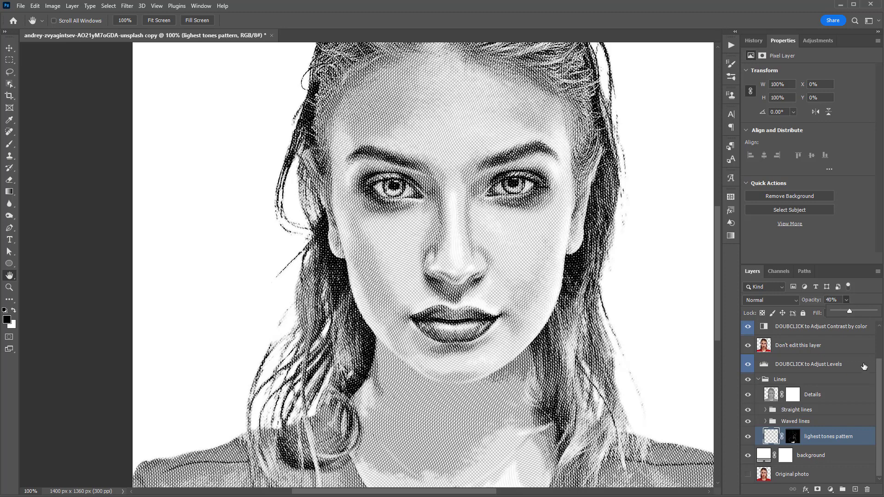
key(4)
Step: Toggle the Waved and Straight lines layers to compare, then collapse the Lines group
click(747, 422)
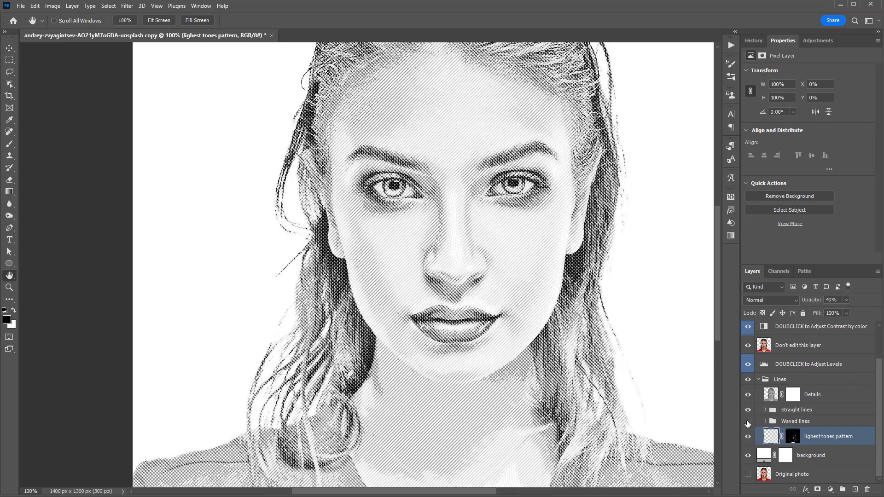
click(747, 422)
click(748, 409)
click(748, 410)
click(758, 380)
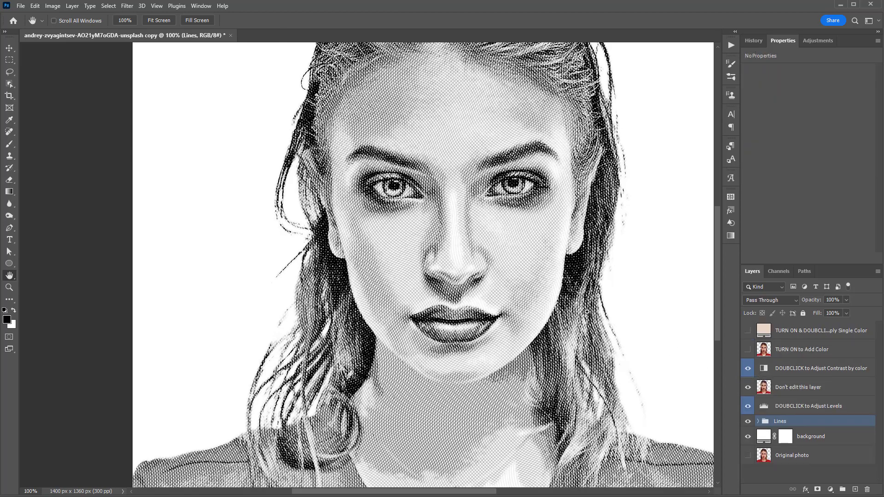
alt+click(547, 295)
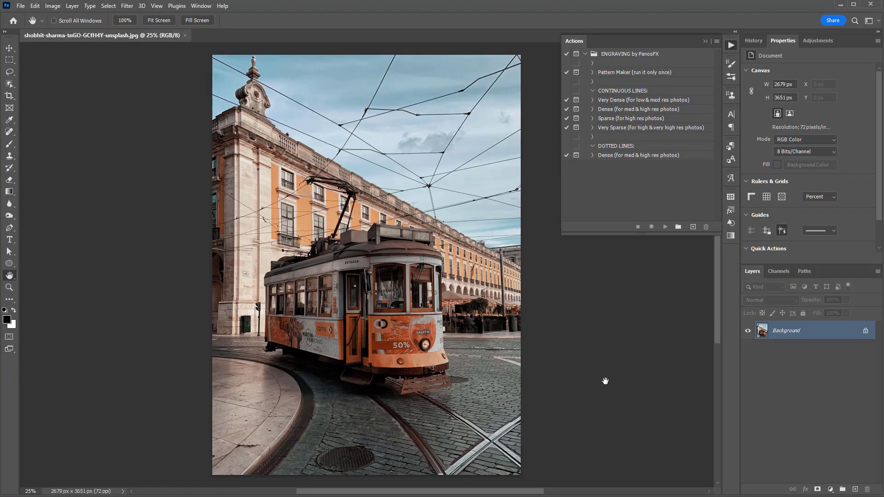
Step: Run the 'Dense (for med & high res photos)' engraving action on the tram, resizing to 3000 px height
click(626, 111)
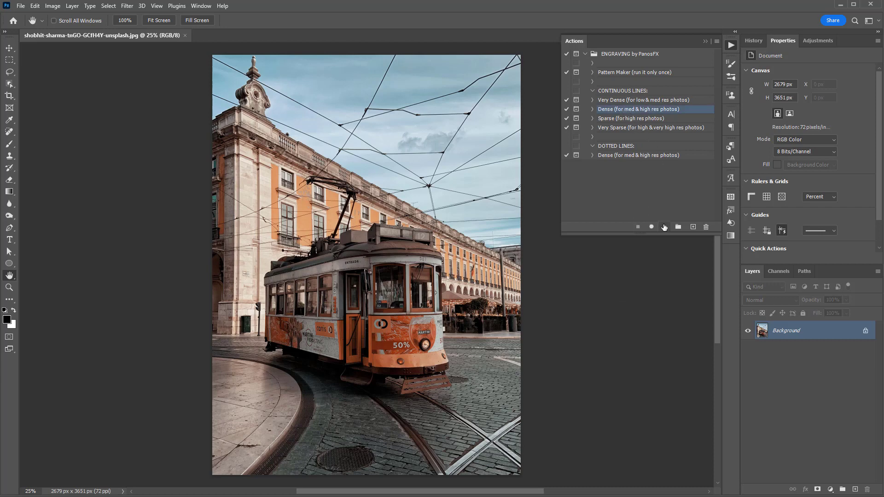
click(665, 227)
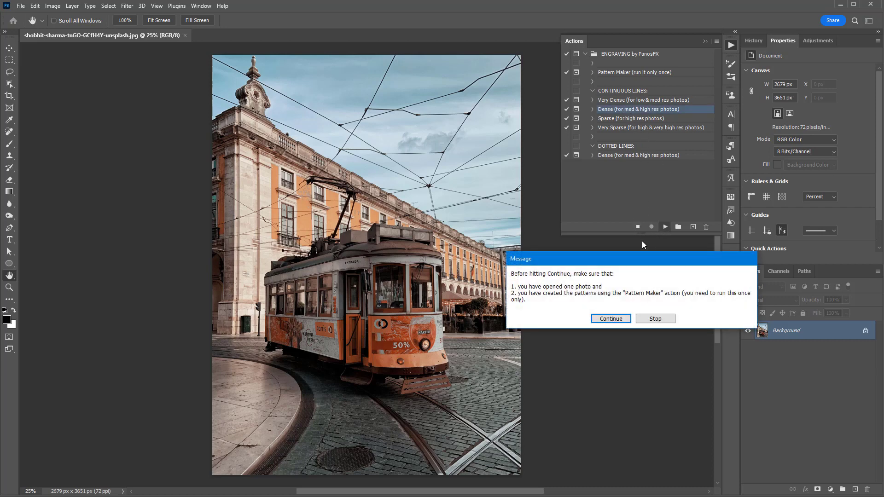
click(610, 319)
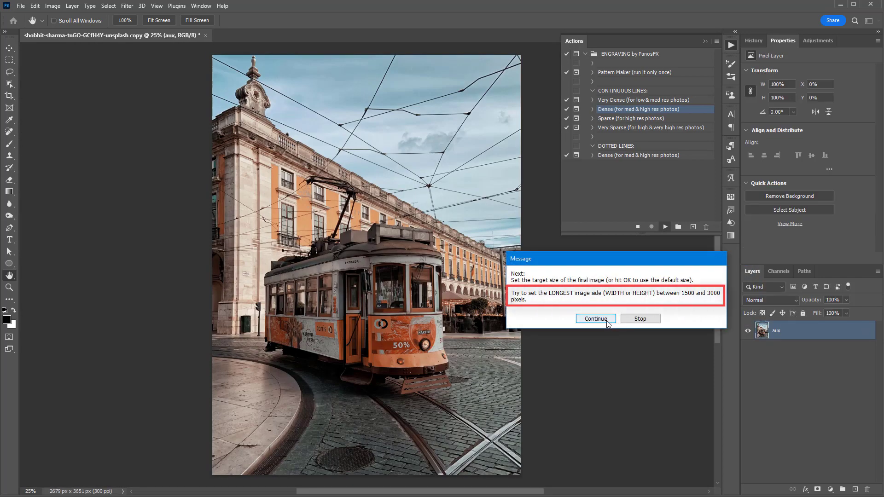
click(606, 321)
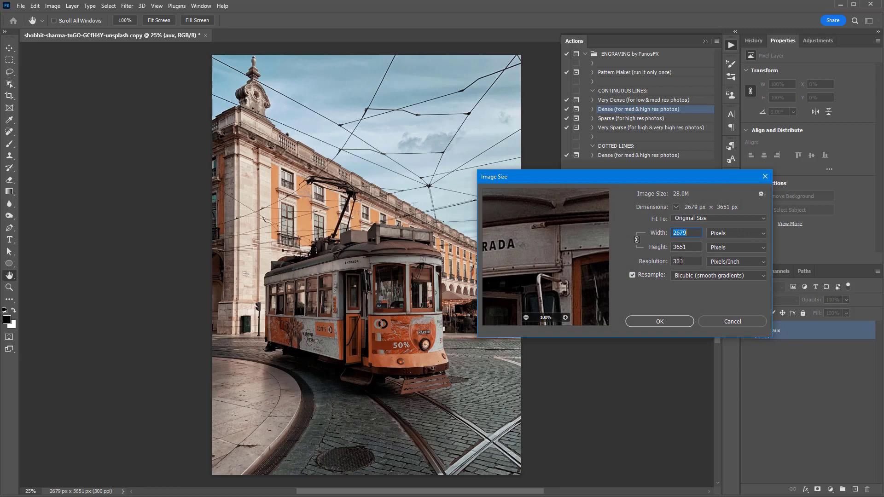
click(688, 247)
text(3000)
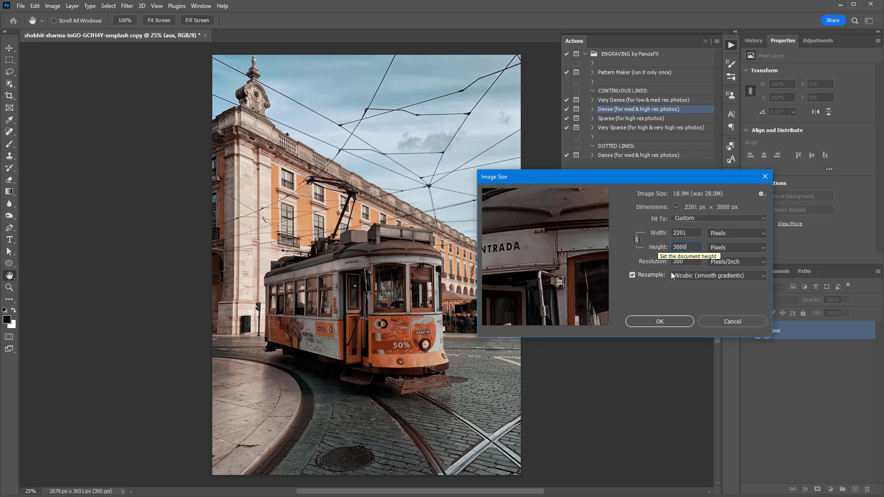
click(675, 321)
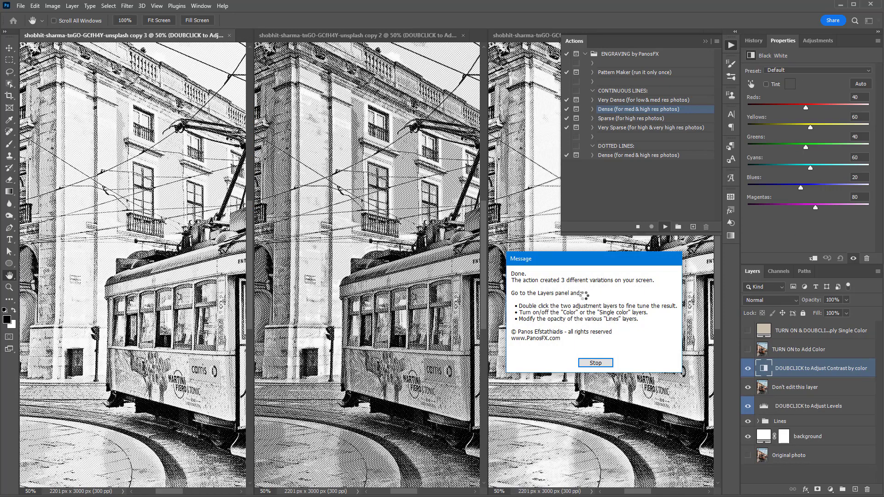
Step: Stop the finished action, then pan and zoom the three variations to compare the tram
click(594, 363)
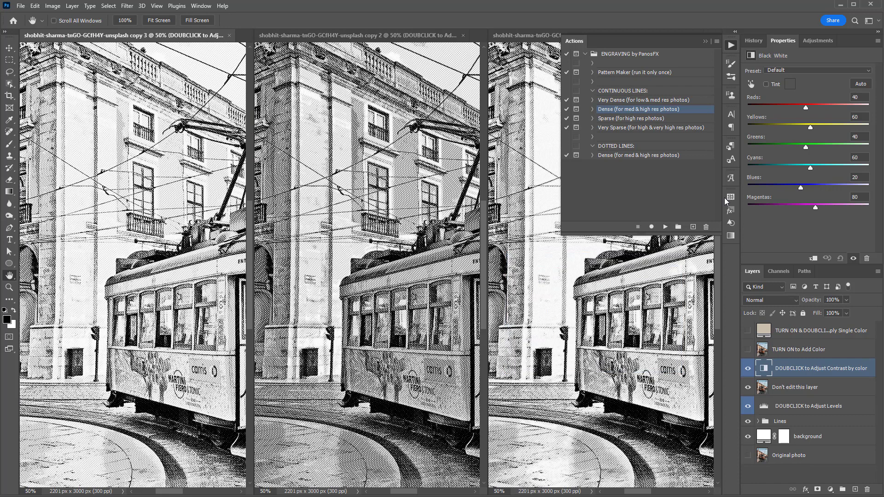
click(704, 42)
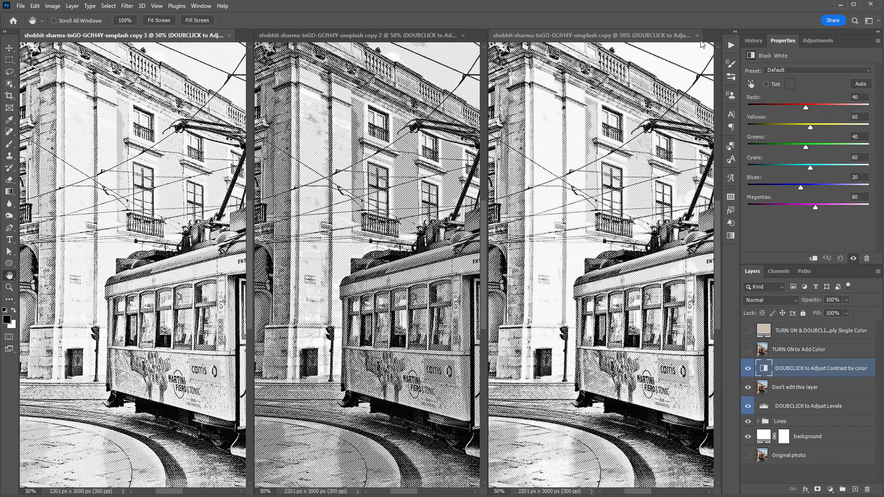
click(585, 188)
drag(586, 188, 537, 198)
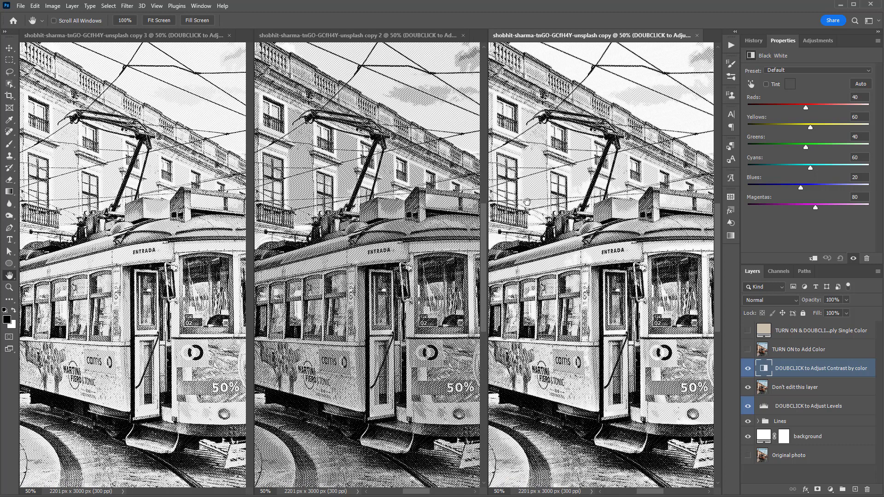
alt+click(537, 208)
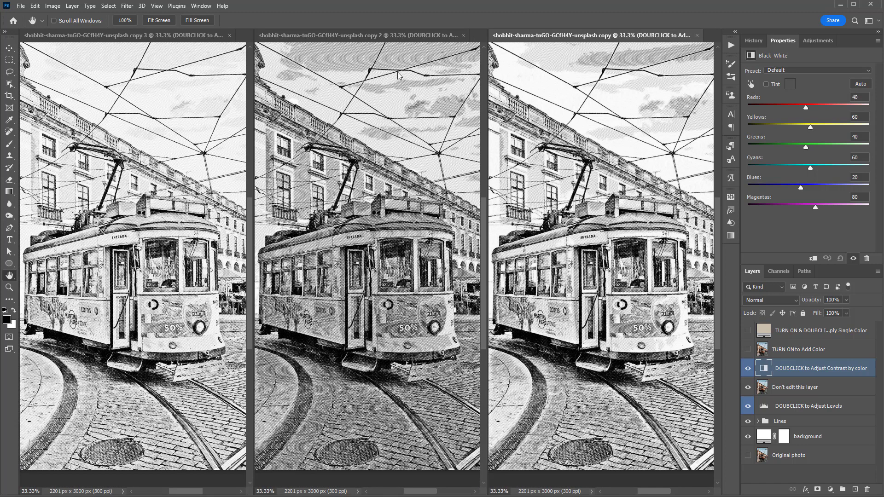
Step: Keep the copy 2 variation and close all other documents without saving
click(365, 37)
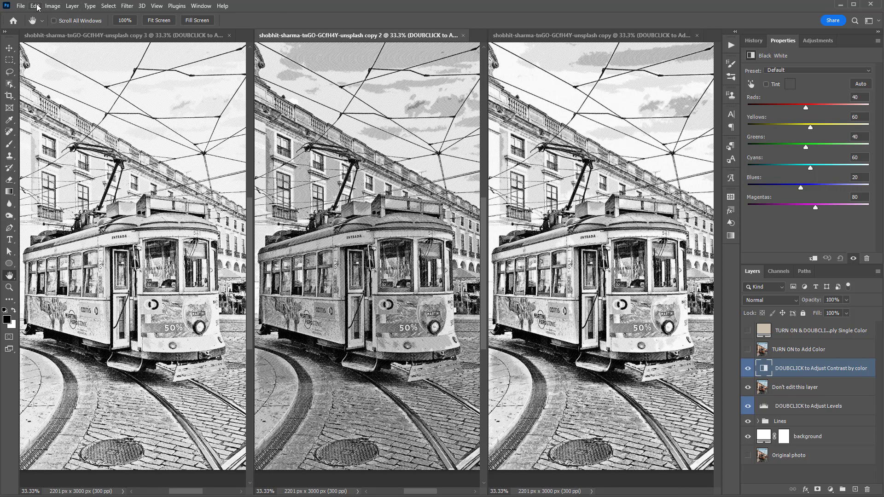
click(21, 6)
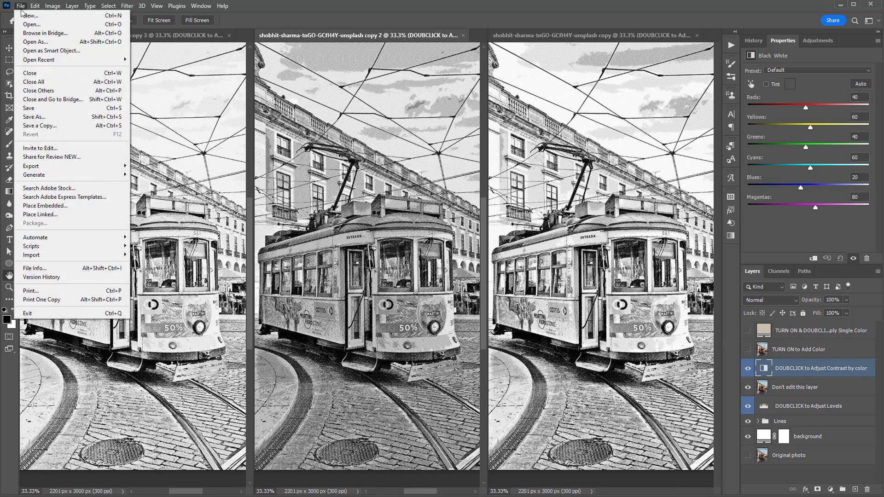
click(56, 90)
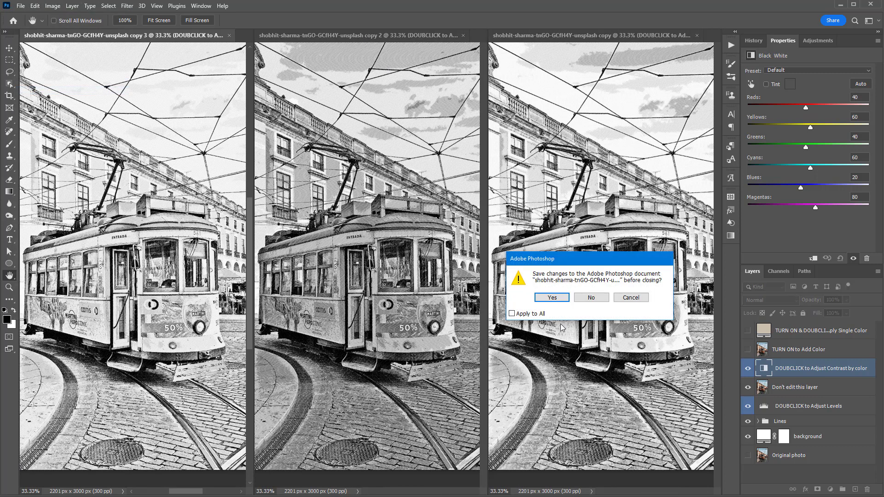
click(581, 298)
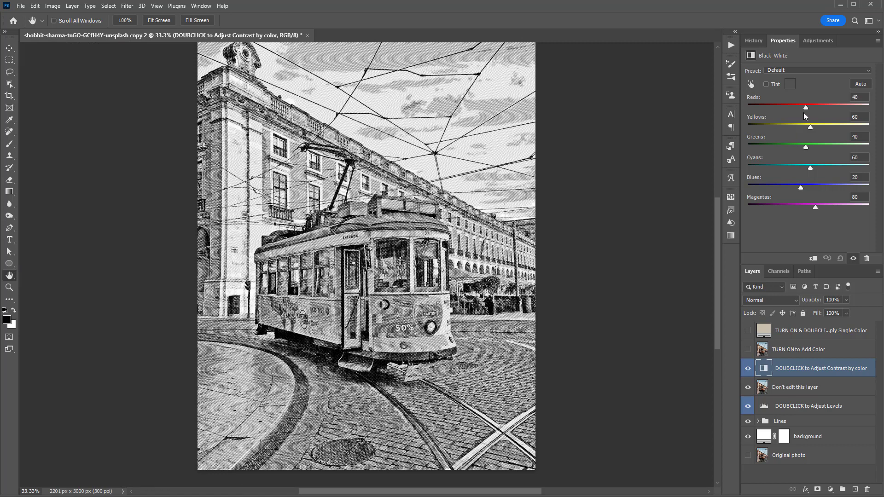
Step: Set the Black & White sliders to Cyans 200, Blues -164, Magentas 145, Greens -3, Yellows 164
drag(810, 168, 840, 166)
drag(845, 165, 844, 165)
drag(801, 187, 756, 186)
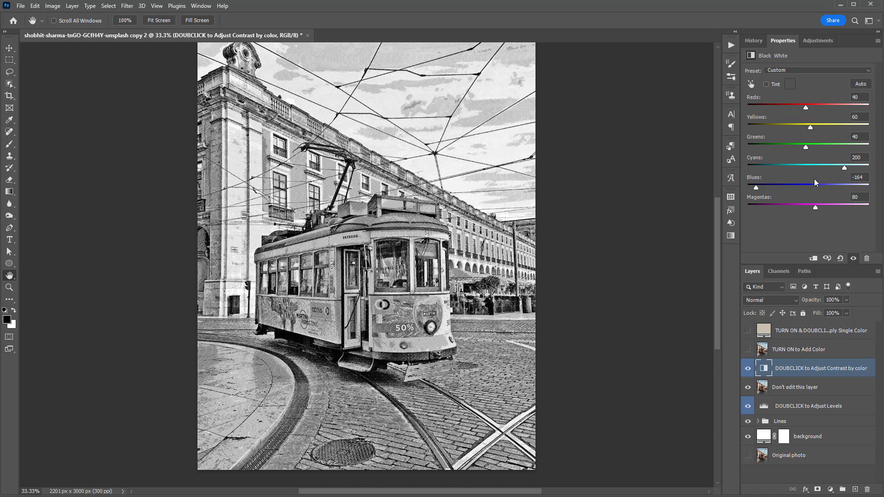
drag(815, 206, 846, 208)
drag(807, 147, 860, 125)
drag(776, 129, 835, 127)
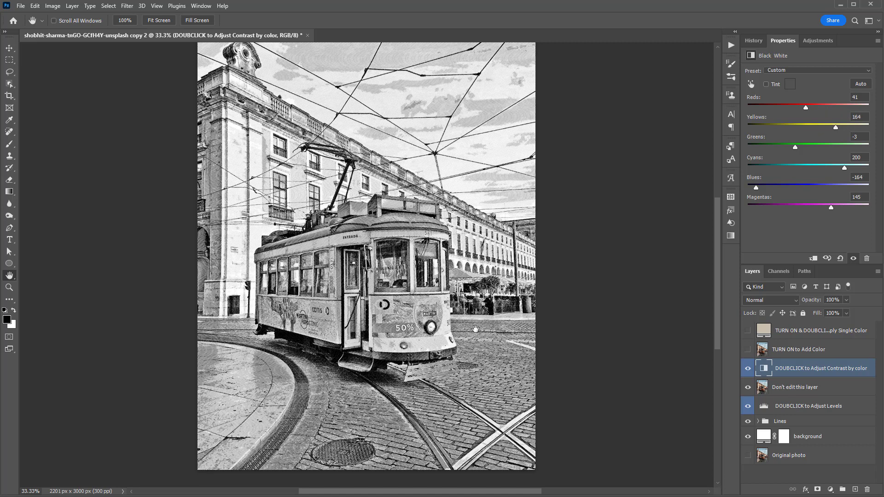
Step: Preview the Original photo layer alone, then restore all the engraving layers
scroll(396, 305, up, 1)
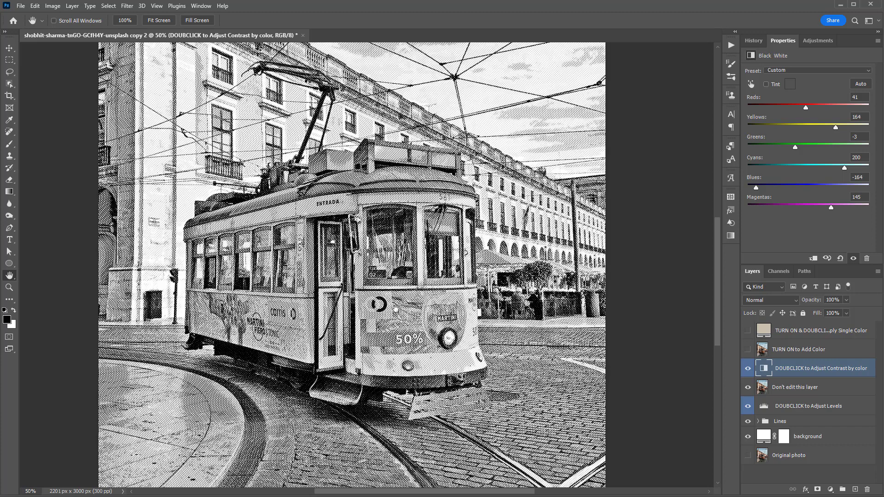
scroll(396, 306, up, 1)
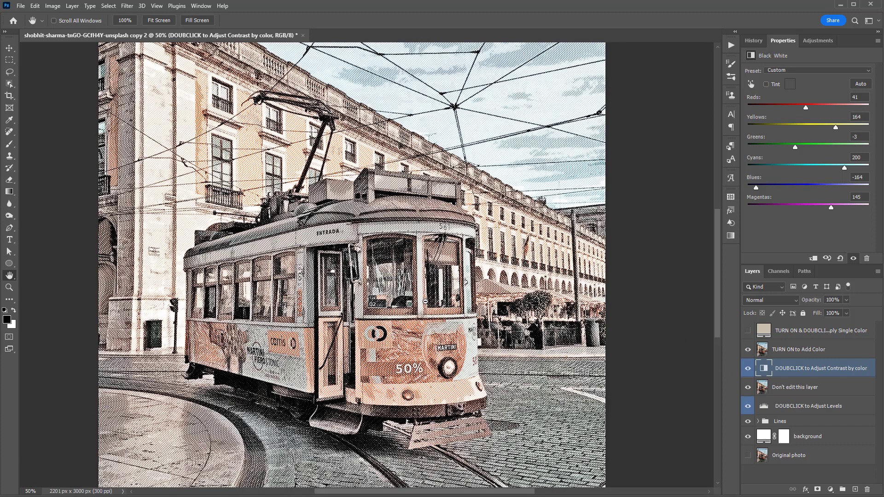
scroll(426, 303, down, 1)
scroll(444, 316, down, 1)
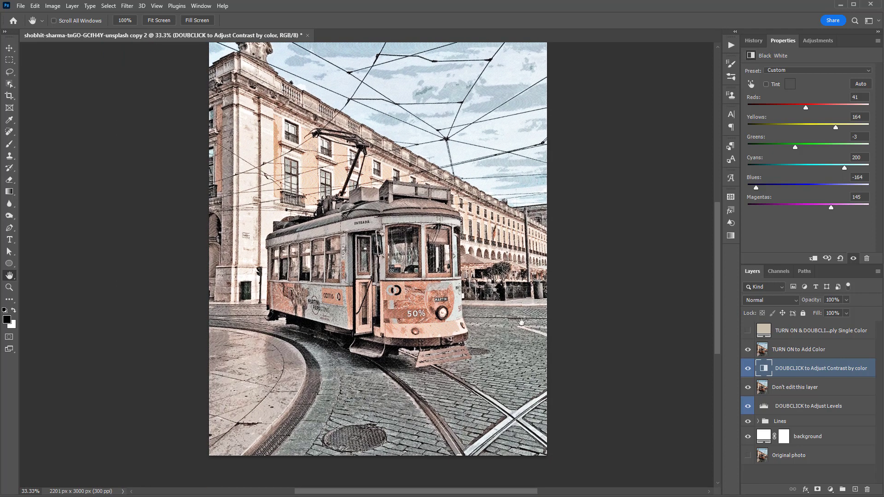
alt+click(748, 456)
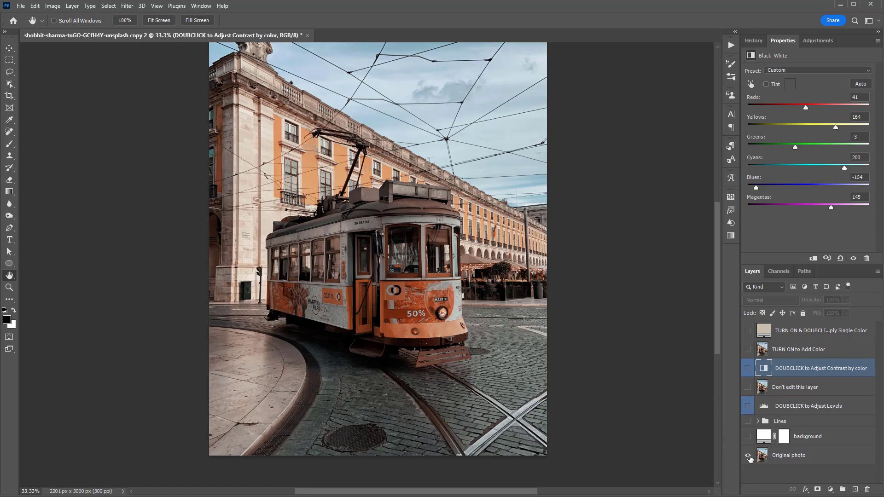
alt+click(748, 457)
scroll(388, 305, up, 1)
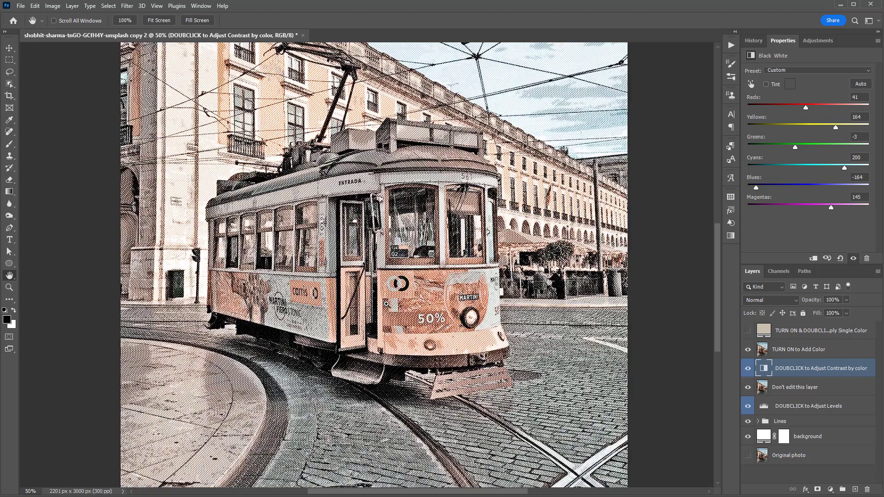
scroll(579, 356, up, 2)
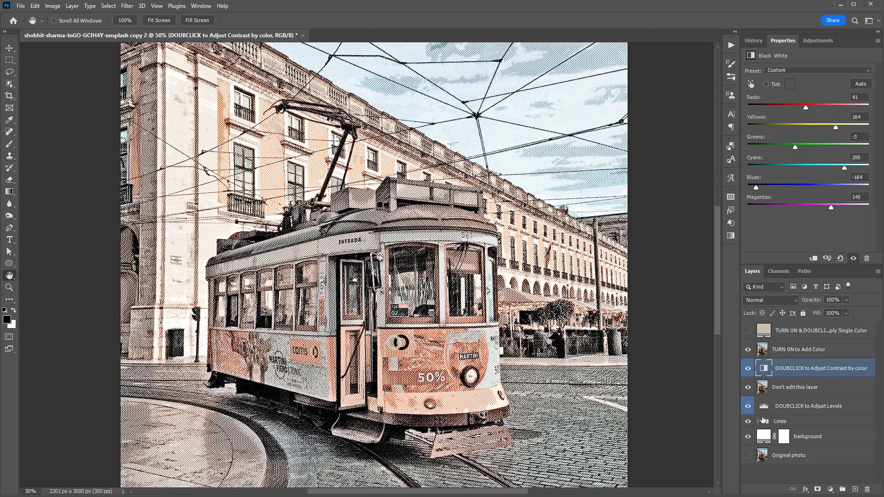
Step: Select the 'DOUBCLICK to Adjust Levels' layer and move the midtone slider to 0.69
click(763, 406)
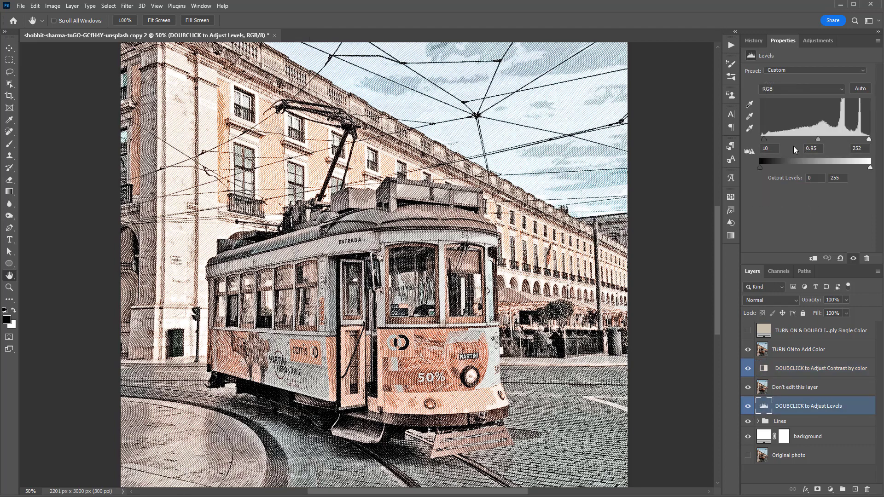
drag(823, 139, 864, 139)
scroll(532, 269, up, 3)
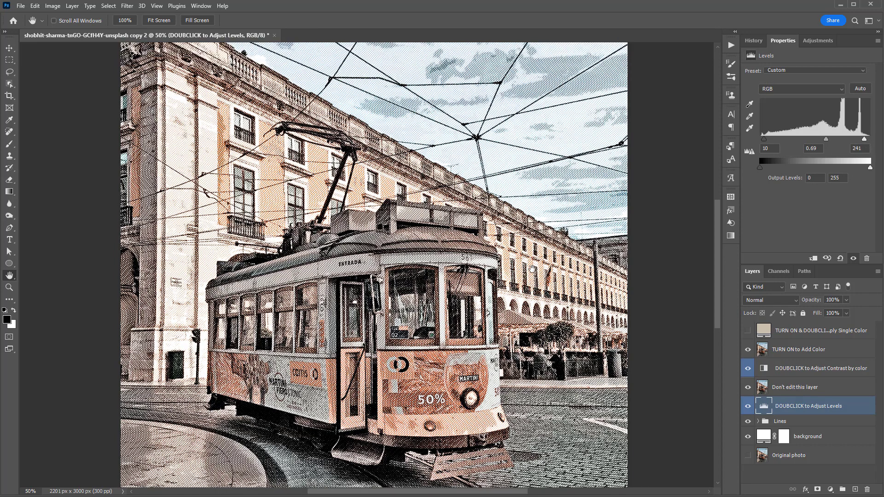
scroll(533, 270, up, 1)
scroll(532, 269, down, 3)
scroll(532, 269, down, 2)
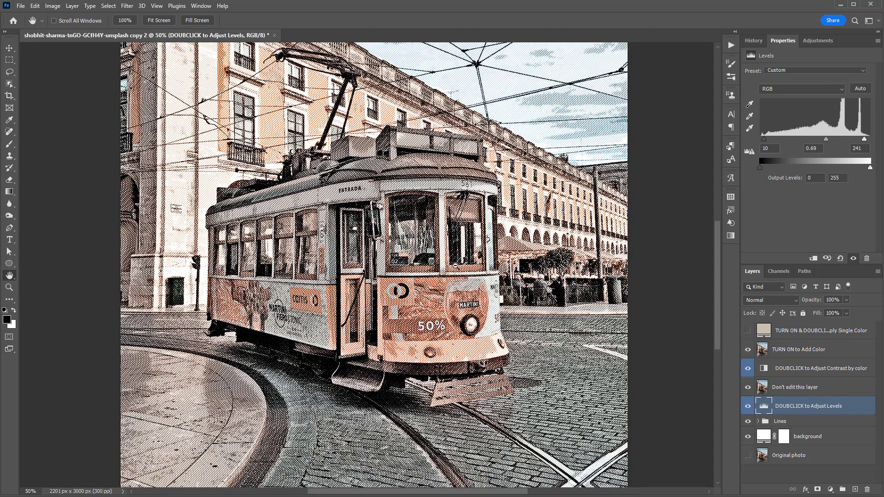
scroll(455, 266, down, 1)
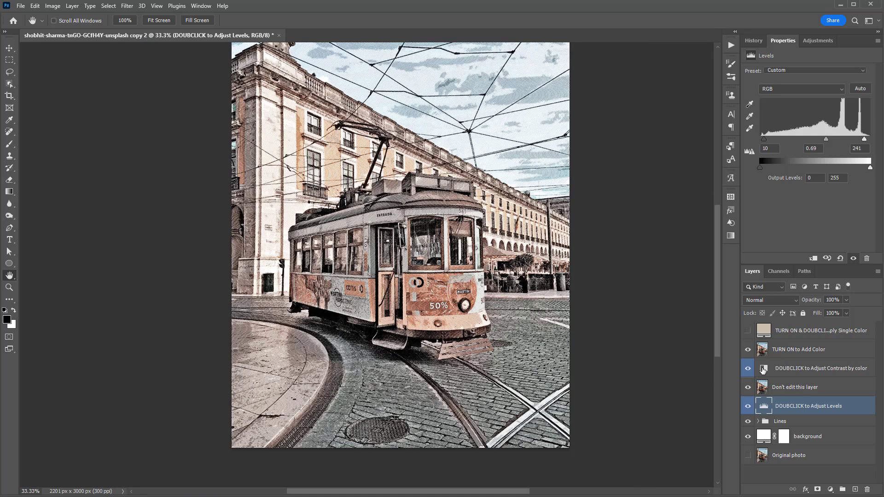